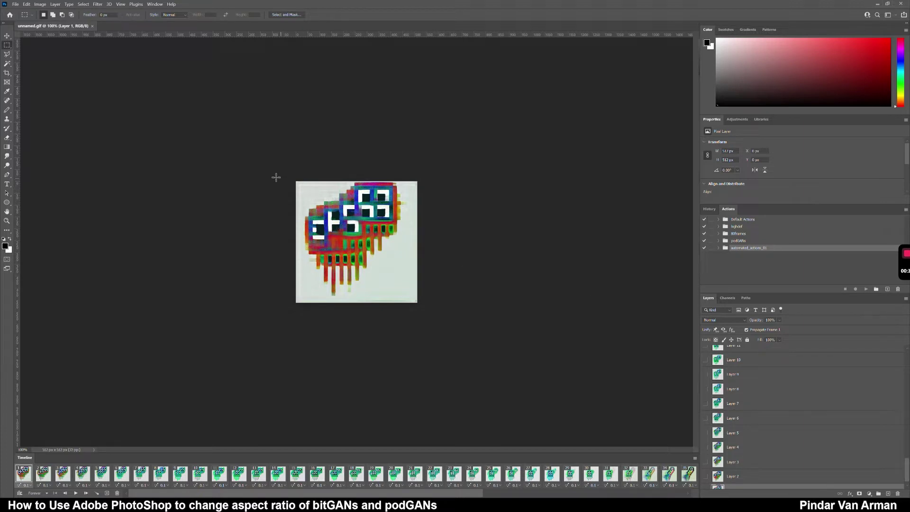
# Enlarge the canvas of unnamed.gif to 612 pixels wide and 1088 pixels high, keeping the artwork centred
pyautogui.hotkey('alt', 'i')
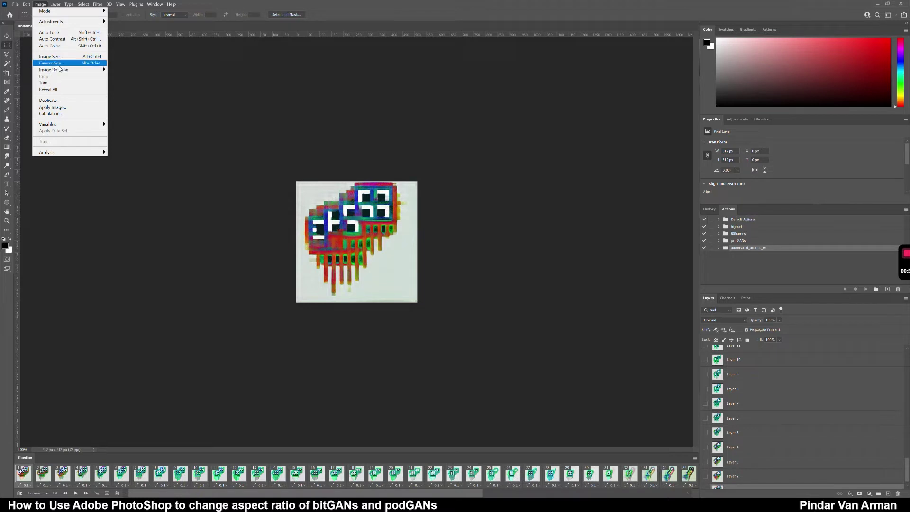
pyautogui.click(59, 65)
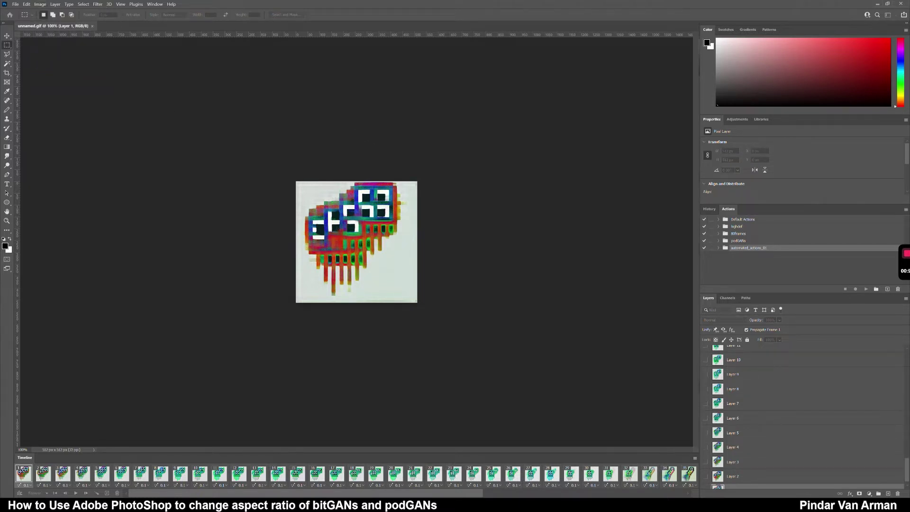
pyautogui.moveTo(121, 233); pyautogui.dragTo(555, 65)
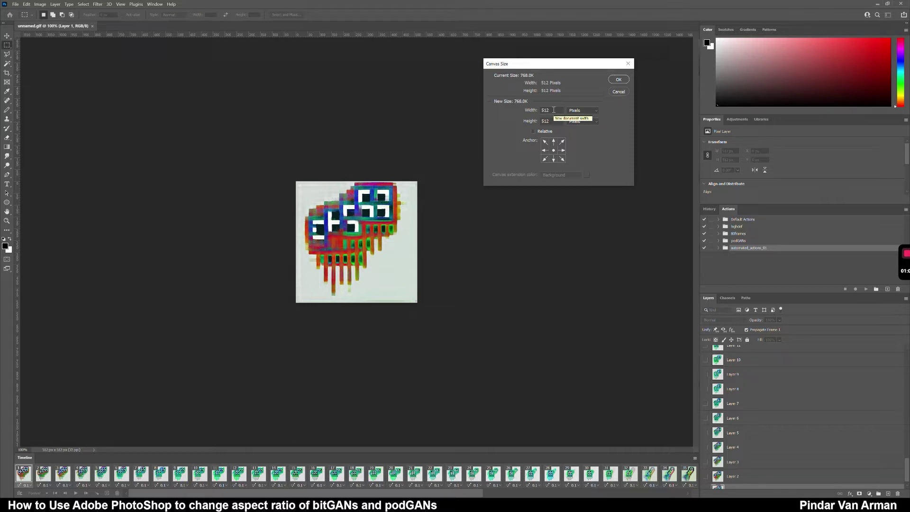
pyautogui.moveTo(554, 110); pyautogui.dragTo(541, 110)
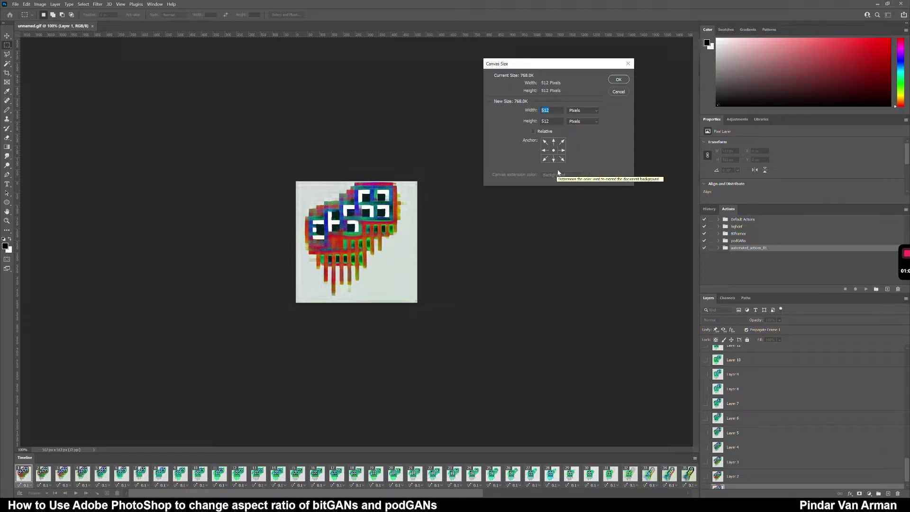
pyautogui.write('6')
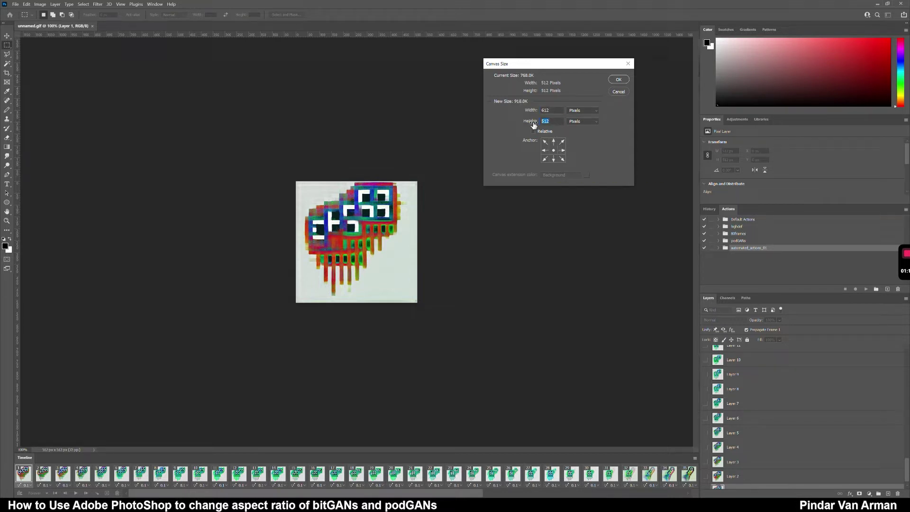
pyautogui.write('1088')
pyautogui.click(621, 81)
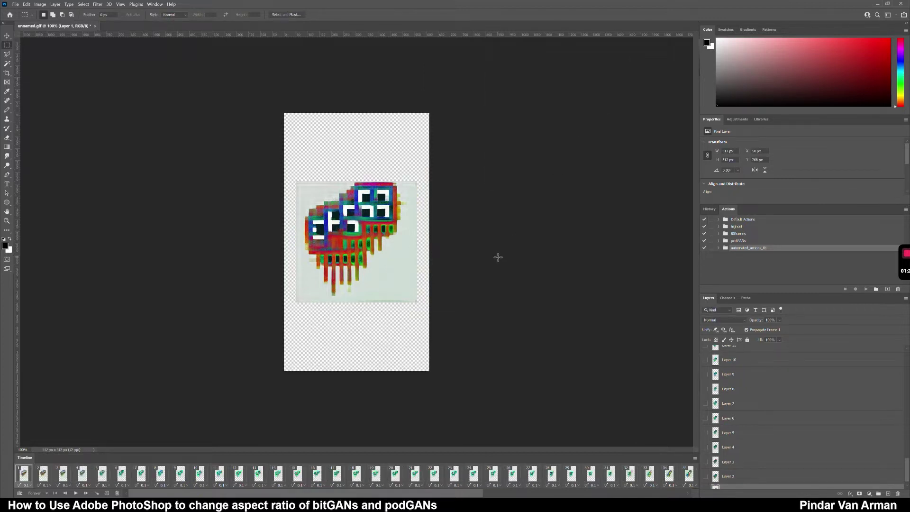
# Examine several animation frames, the bottom of the layer stack and the rest of the timeline on the enlarged canvas, ending on frame 1
pyautogui.click(44, 474)
pyautogui.click(62, 475)
pyautogui.click(83, 476)
pyautogui.click(123, 476)
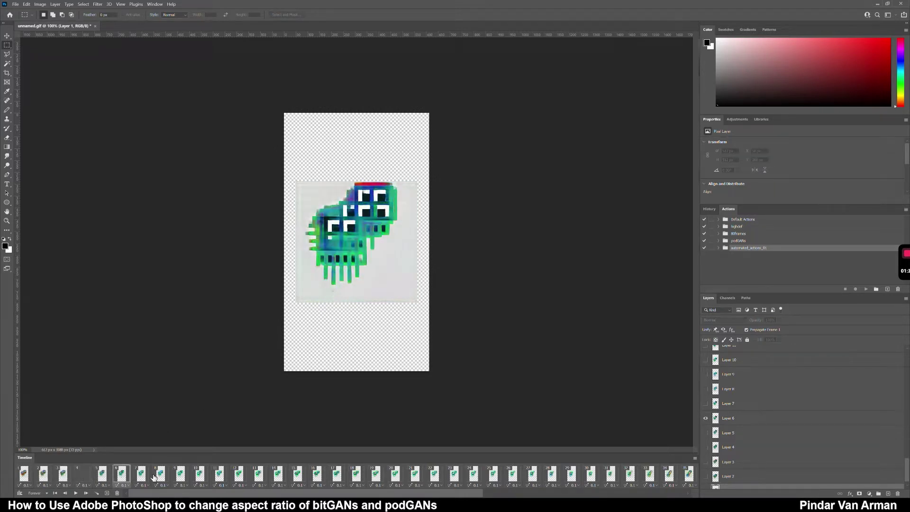
pyautogui.click(157, 475)
pyautogui.click(77, 476)
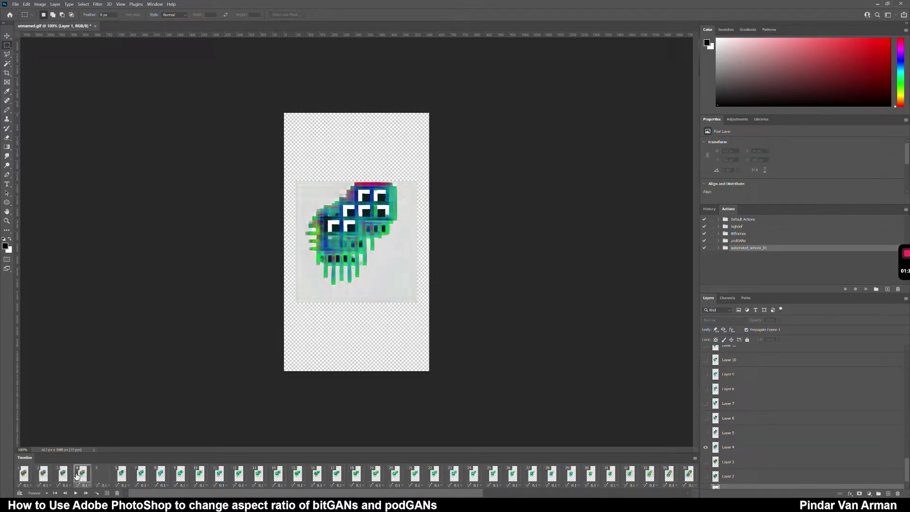
pyautogui.click(63, 474)
pyautogui.click(44, 474)
pyautogui.click(24, 474)
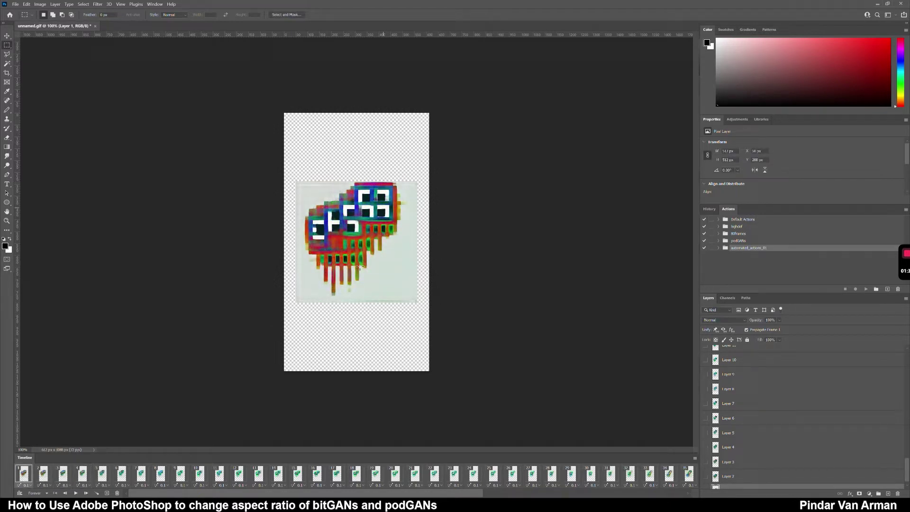
pyautogui.click(184, 479)
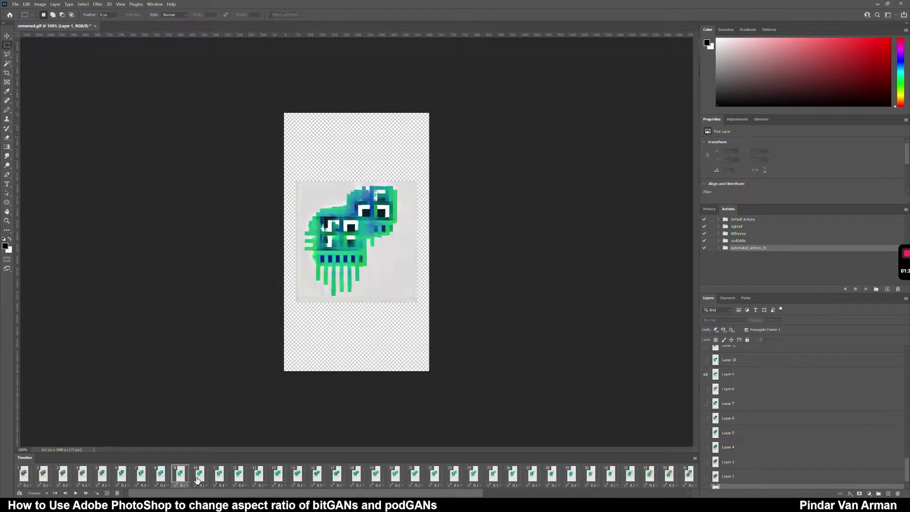
pyautogui.click(25, 478)
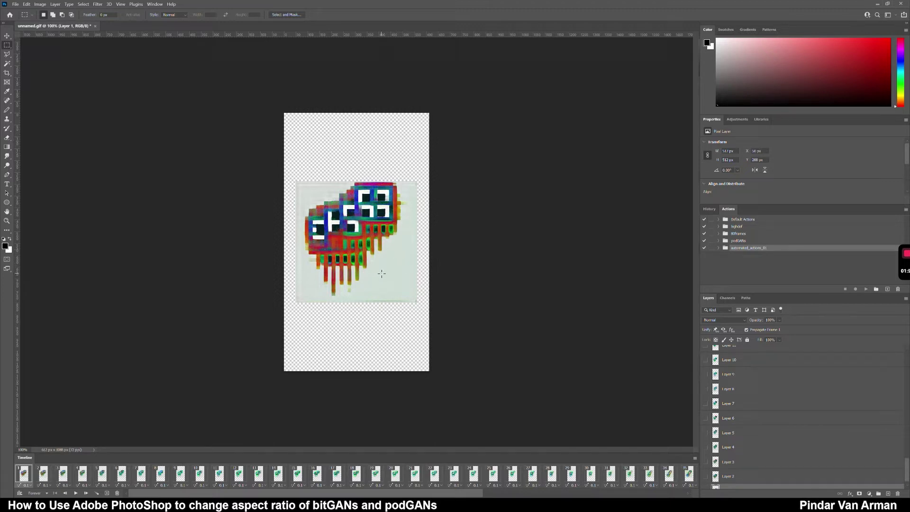
pyautogui.scroll(-1, 905, 474)
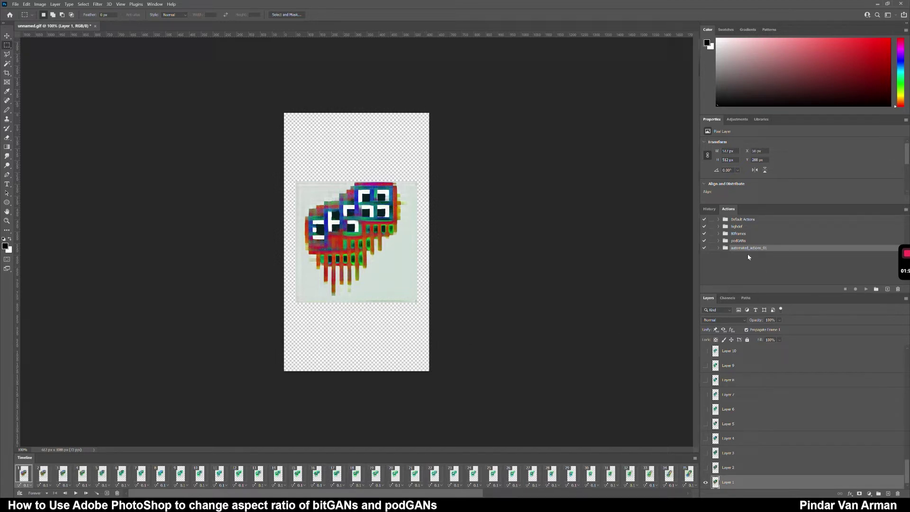
pyautogui.click(493, 495)
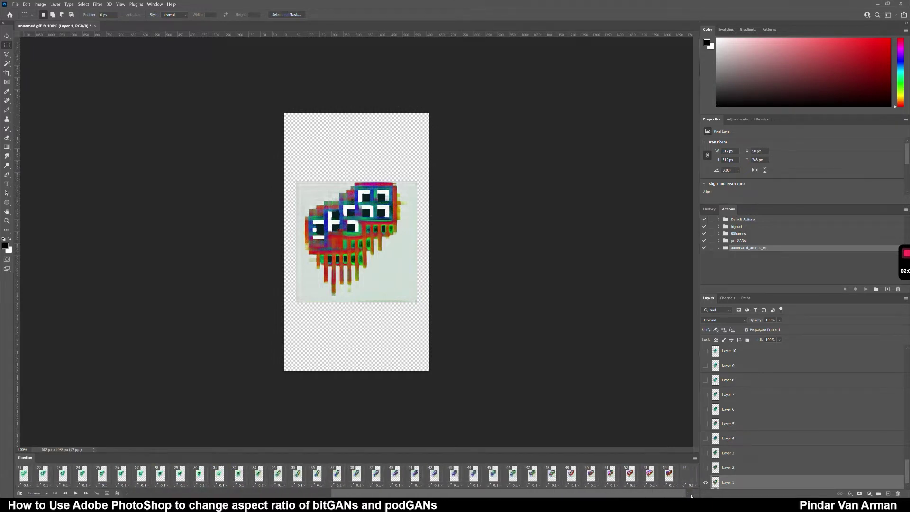
pyautogui.click(203, 495)
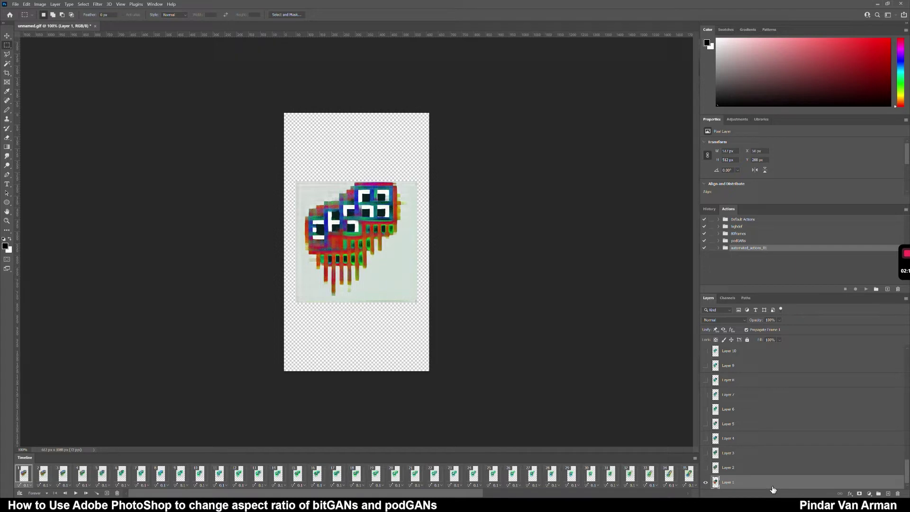
# Select the transparent area around the artwork on Layer 1 with the Magic Wand
pyautogui.click(28, 4)
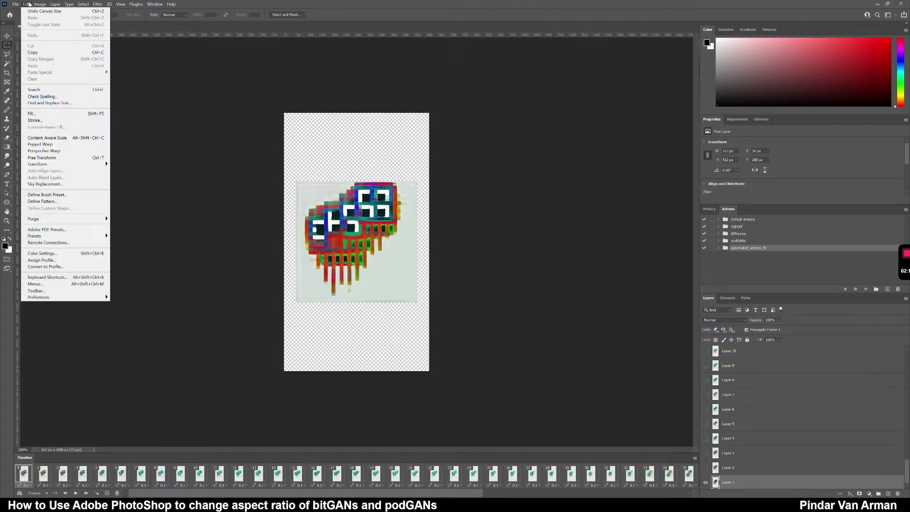
pyautogui.click(28, 4)
pyautogui.click(15, 4)
pyautogui.click(4, 46)
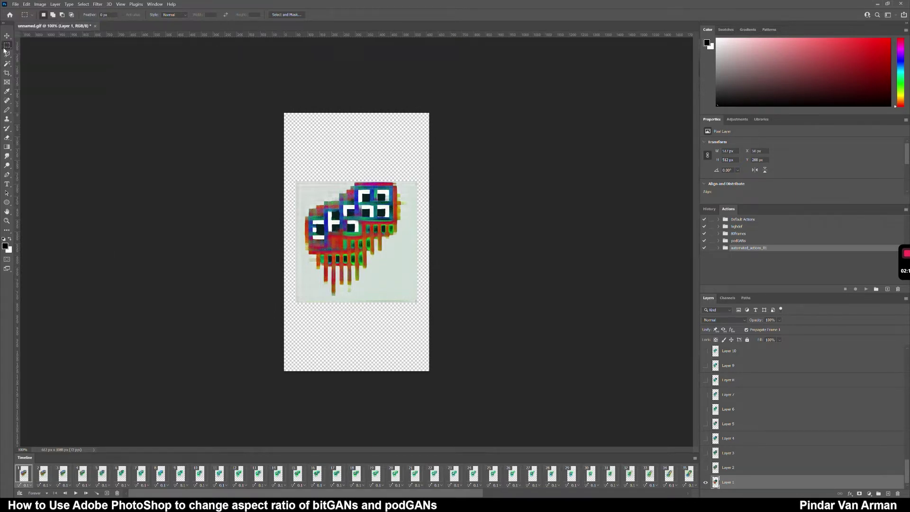
pyautogui.click(7, 63)
pyautogui.click(340, 129)
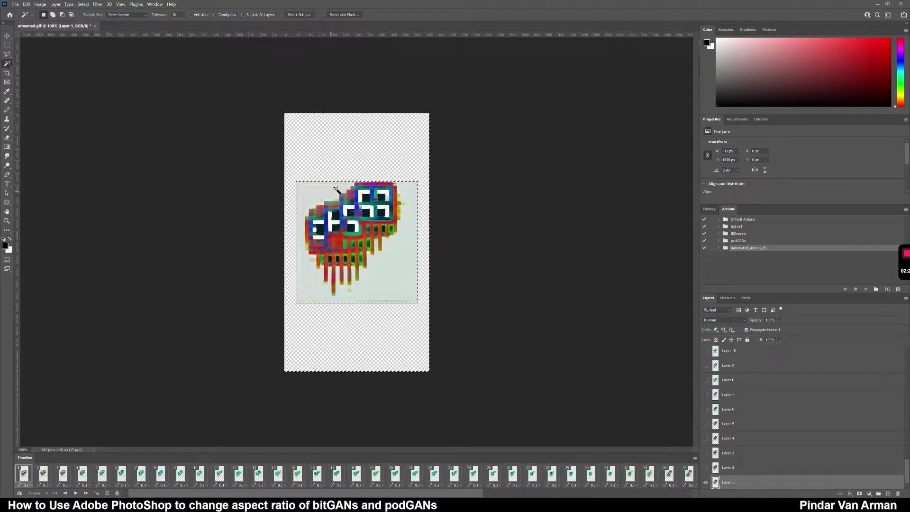
# Fill the selected transparent area of frame 1 with Content-Aware Fill, using automatic sampling and output to a new layer
pyautogui.click(27, 4)
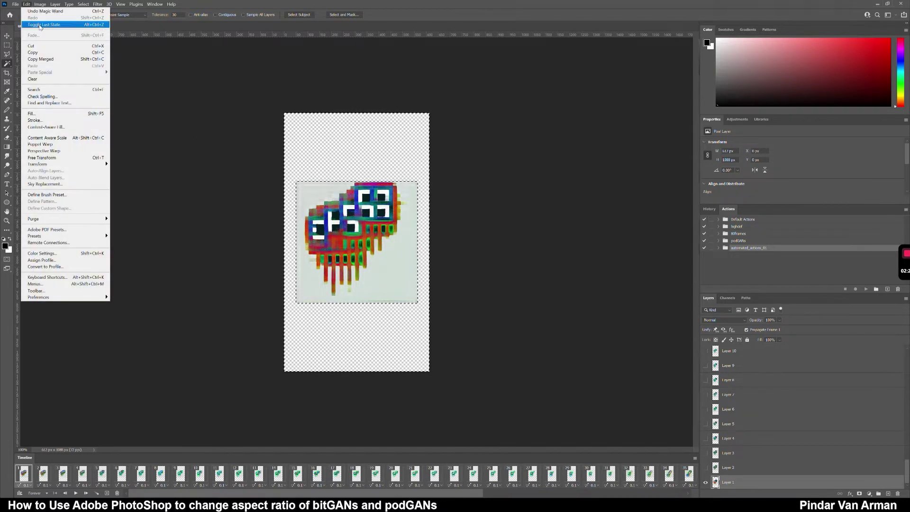
pyautogui.click(62, 127)
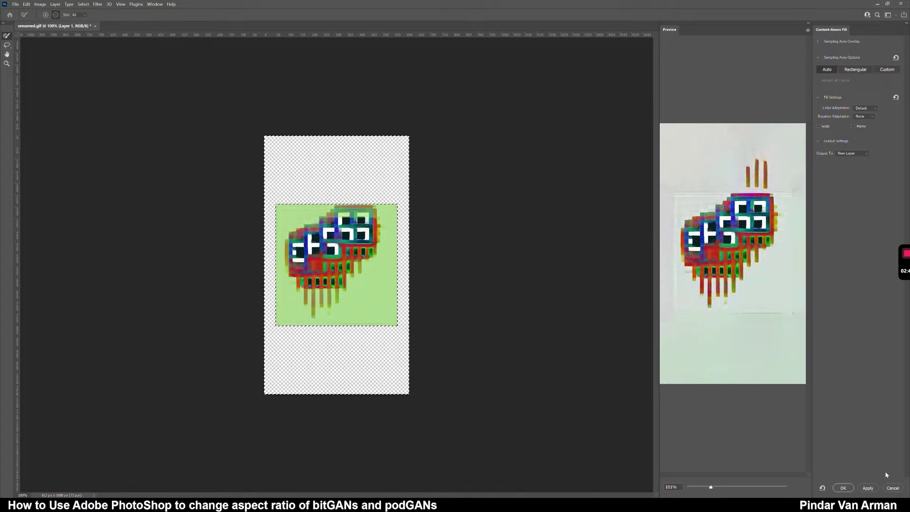
pyautogui.click(869, 490)
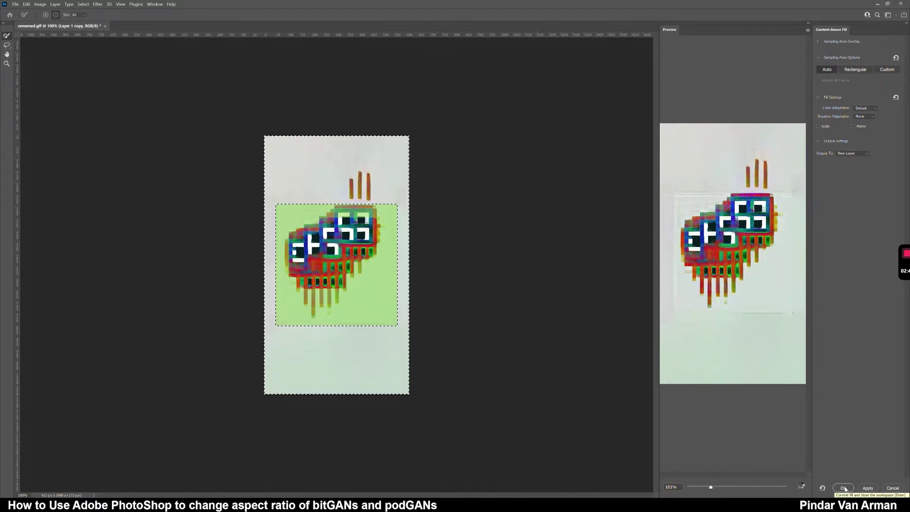
pyautogui.click(845, 488)
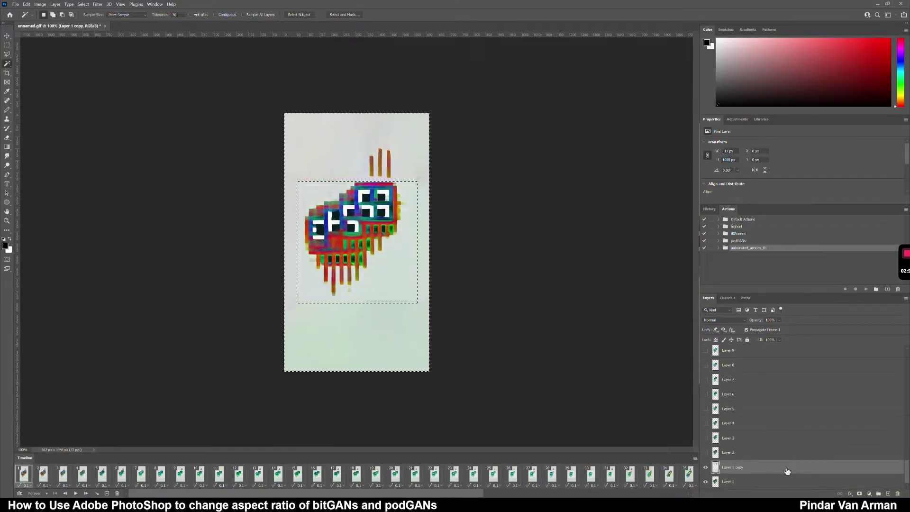
# Merge the new fill layer down into Layer 1 and clear the selection
pyautogui.rightClick(733, 470)
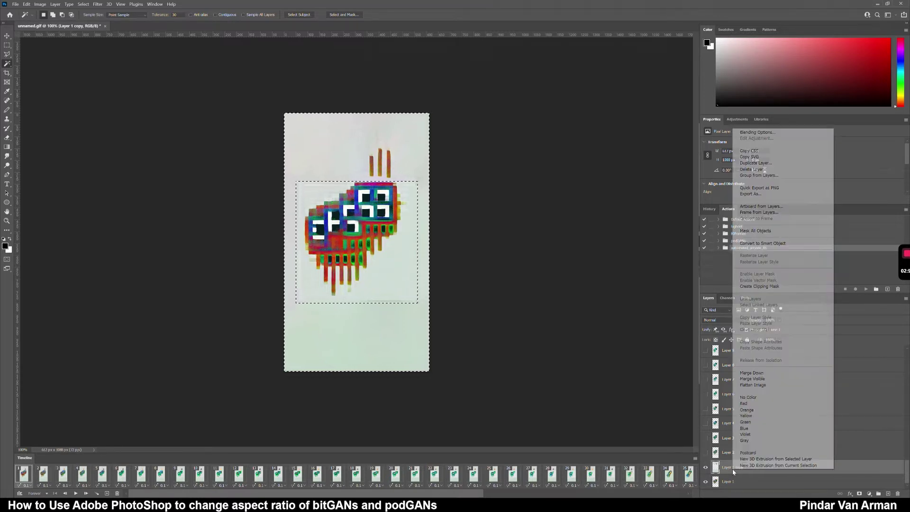
pyautogui.click(764, 373)
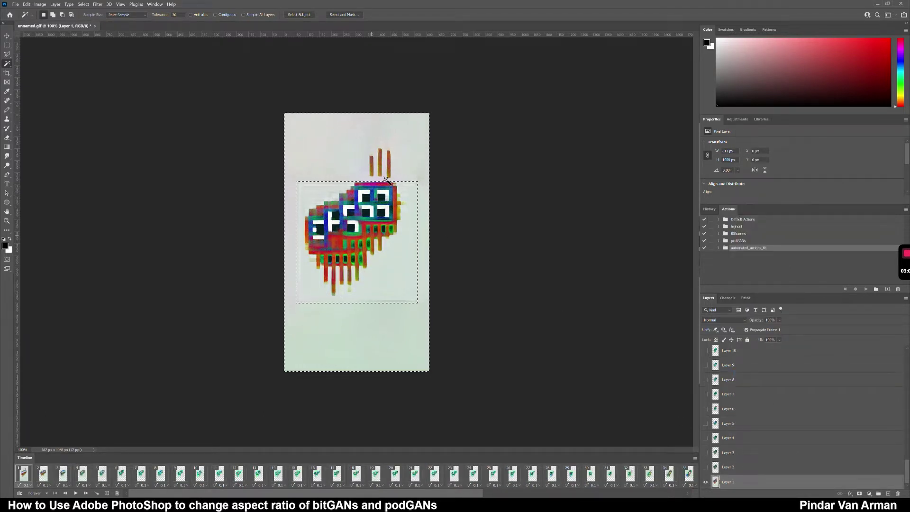
pyautogui.click(7, 46)
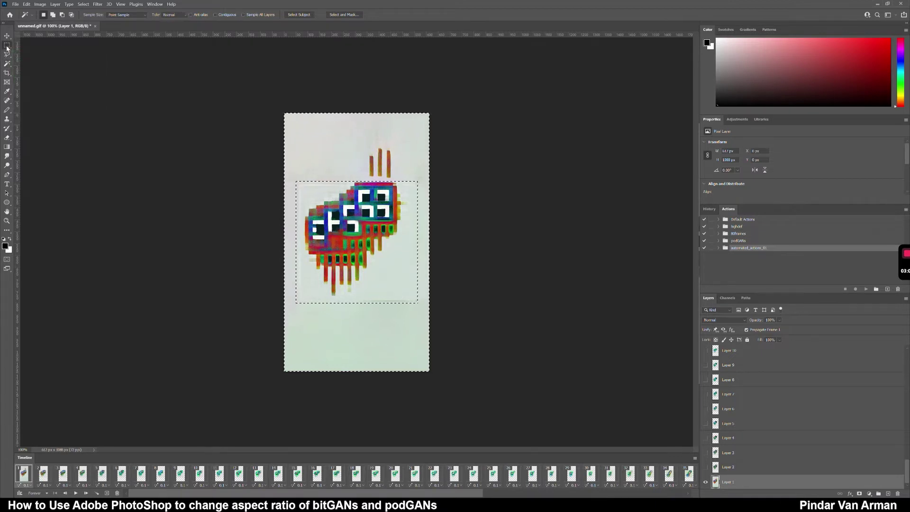
pyautogui.click(327, 140)
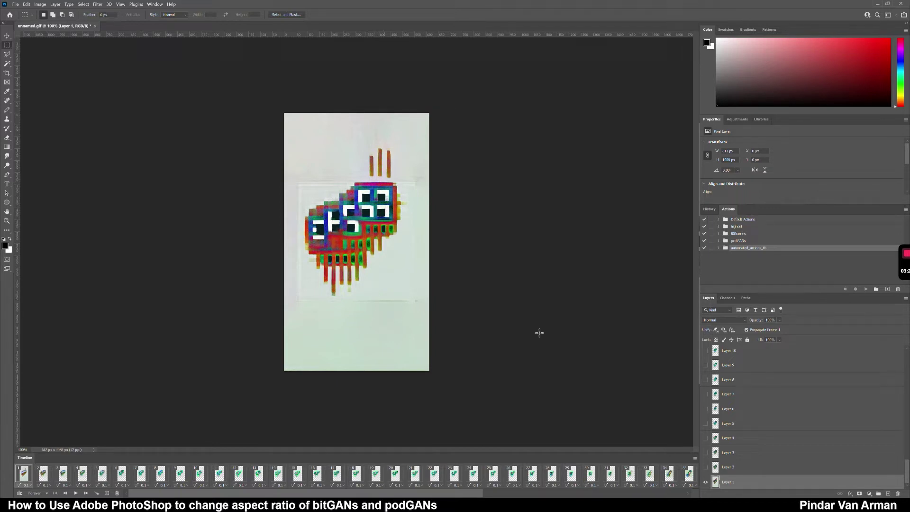
# Go to frame 2 and select the transparent area around the artwork on Layer 2 with the Magic Wand
pyautogui.click(43, 475)
pyautogui.click(730, 467)
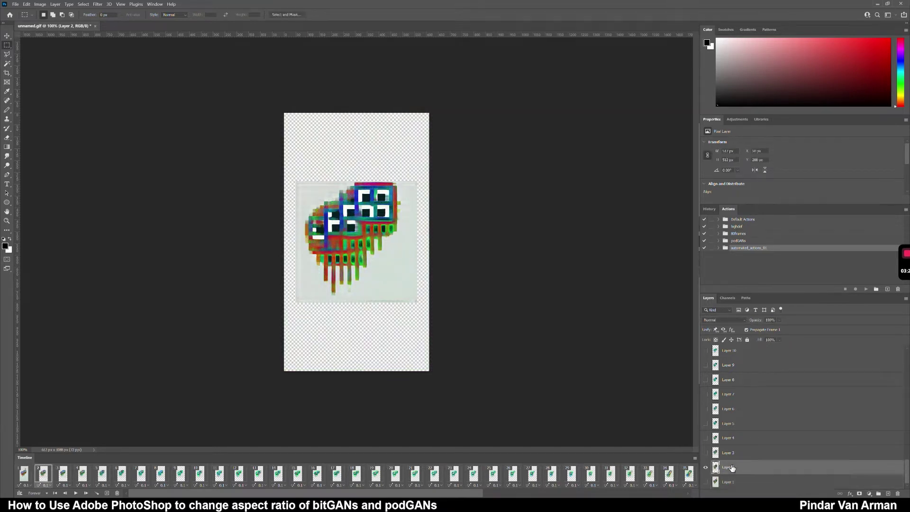
pyautogui.click(8, 65)
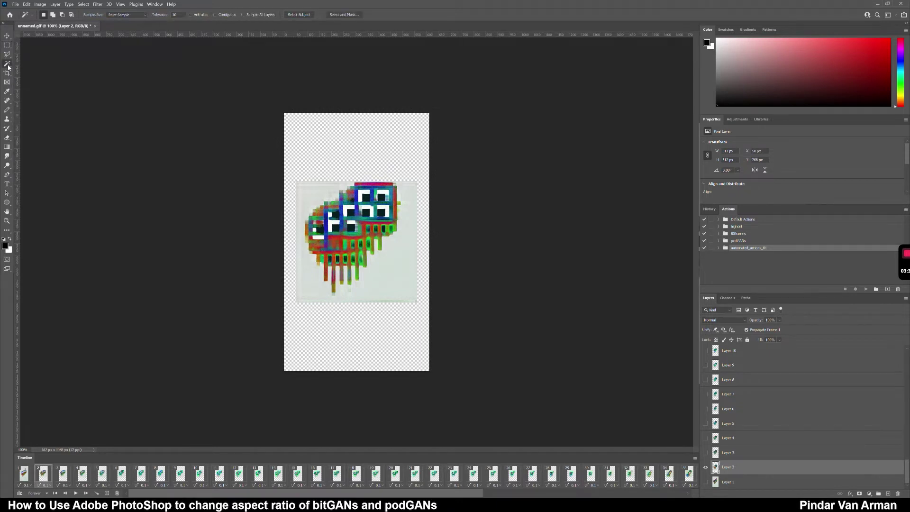
pyautogui.click(336, 123)
# Fill the selected transparent area of frame 2 with Content-Aware Fill, output to a new layer
pyautogui.click(26, 4)
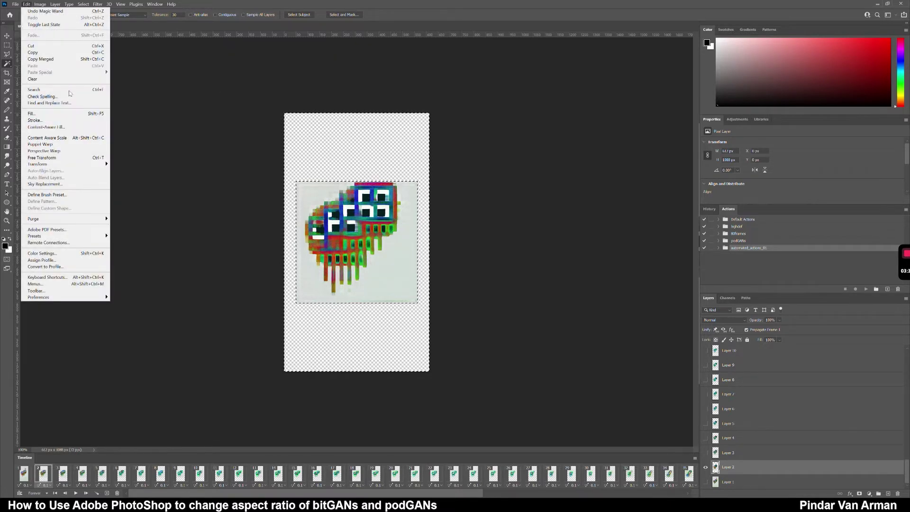
pyautogui.click(76, 127)
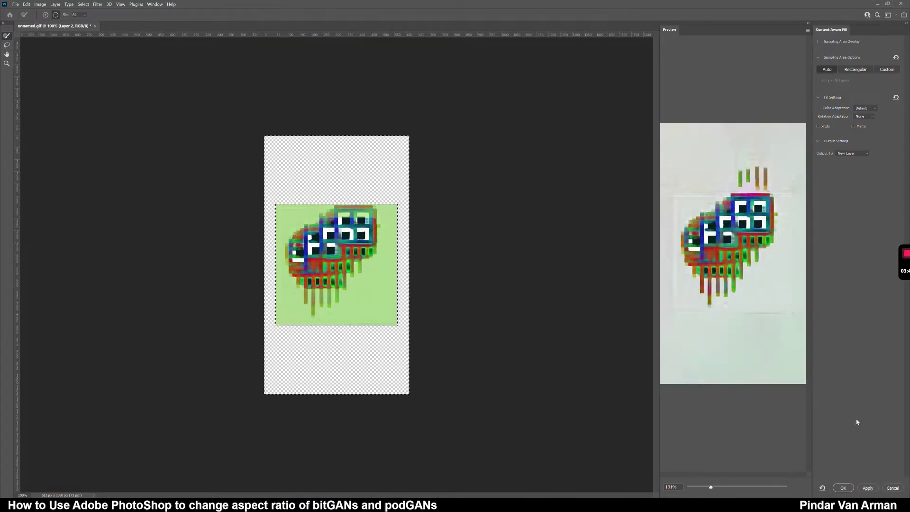
pyautogui.click(844, 488)
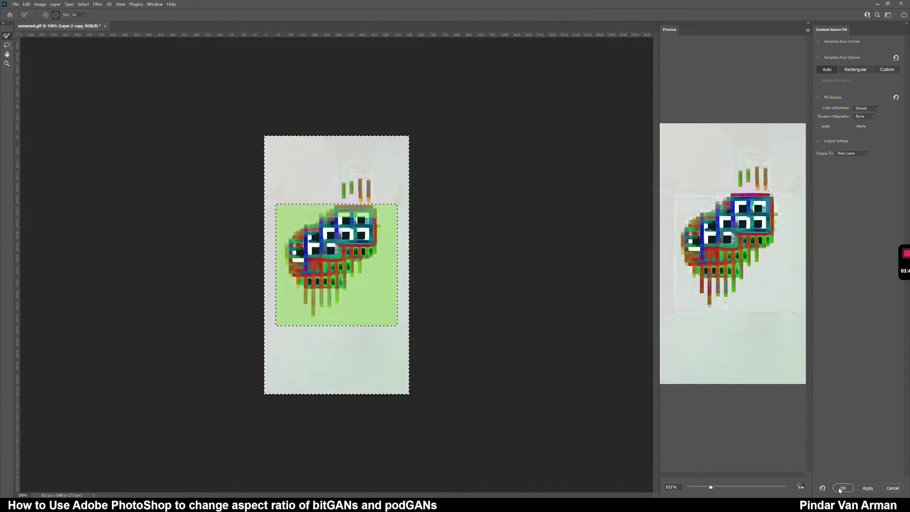
pyautogui.click(844, 488)
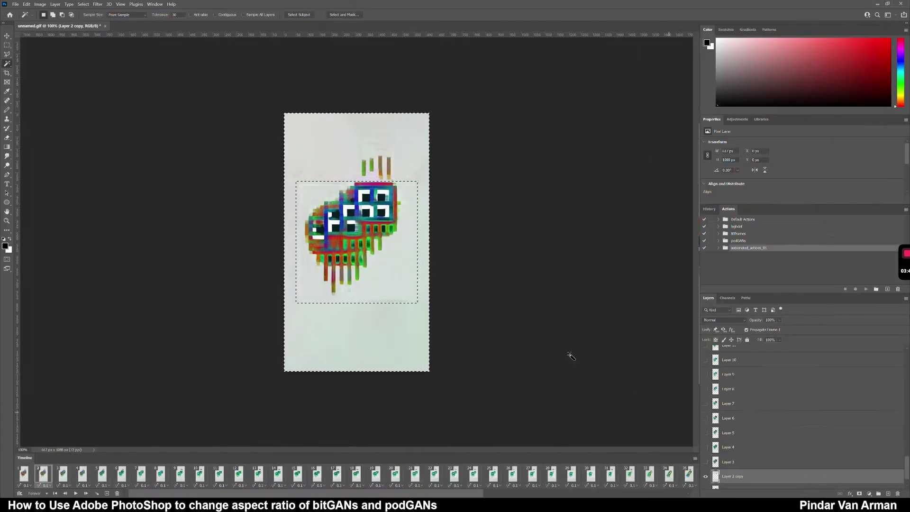
# Merge the new fill layer down into Layer 2 and clear the selection
pyautogui.rightClick(764, 457)
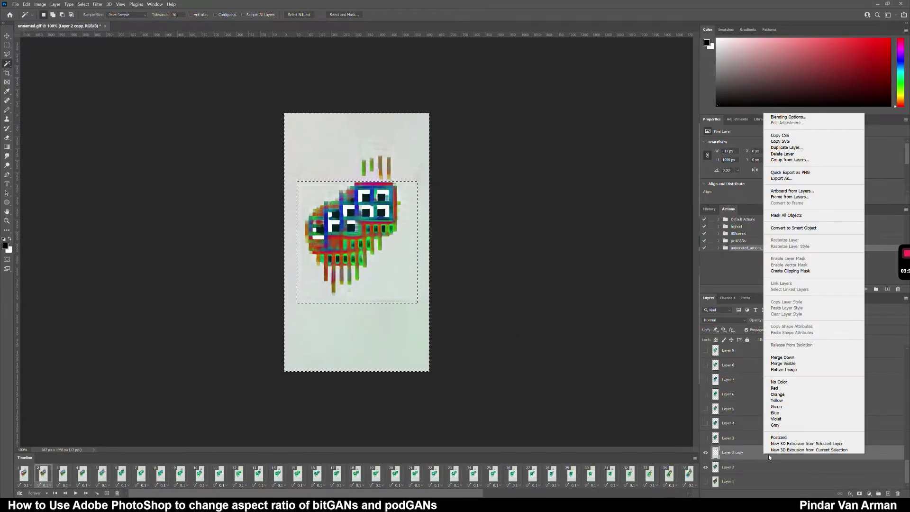
pyautogui.click(797, 359)
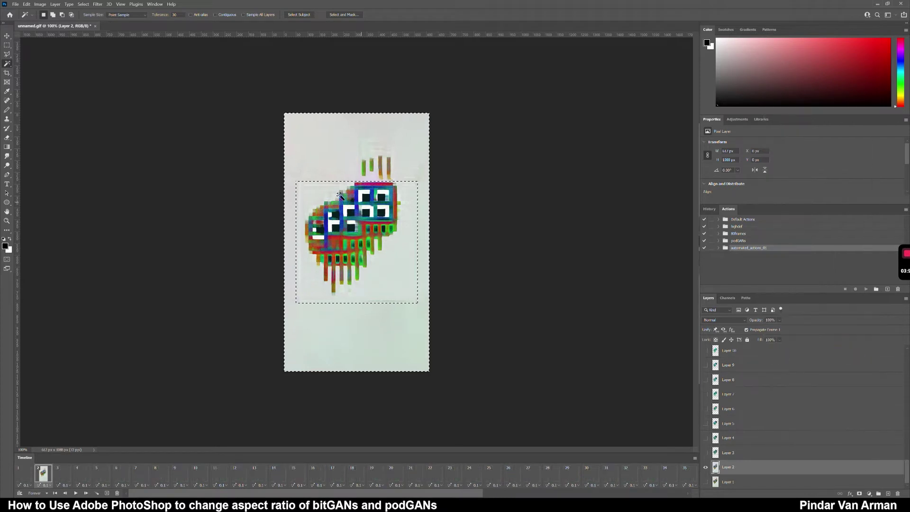
pyautogui.click(7, 45)
pyautogui.hotkey('ctrl', 'd')
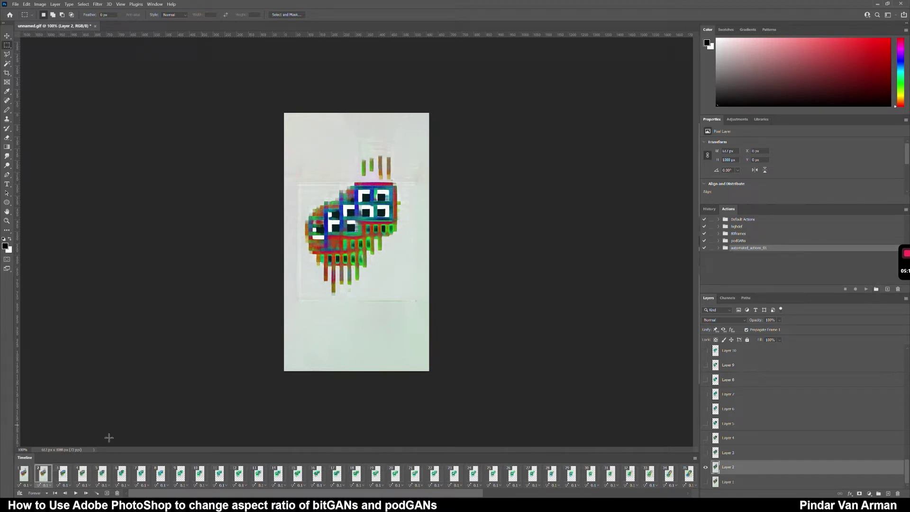
# Go to frame 3 of the animation and make Layer 3 the active layer
pyautogui.click(64, 474)
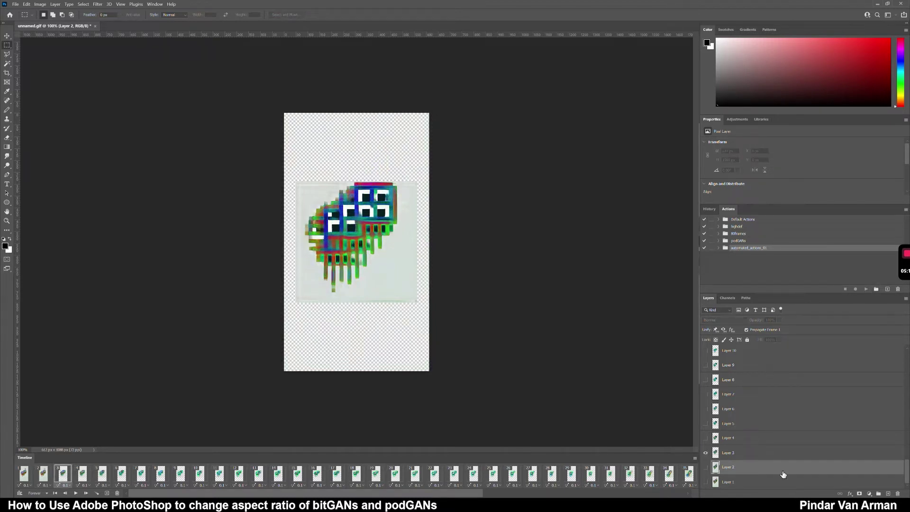
pyautogui.click(732, 453)
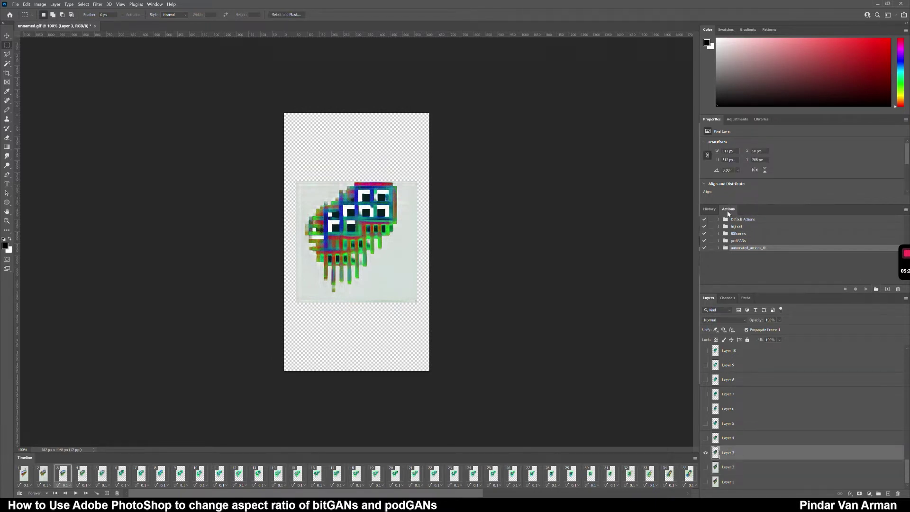
pyautogui.click(155, 3)
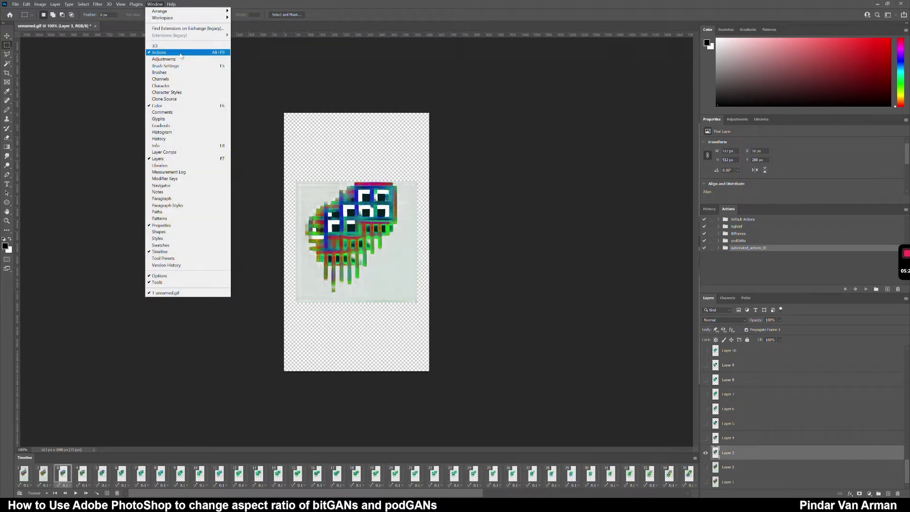
pyautogui.click(778, 266)
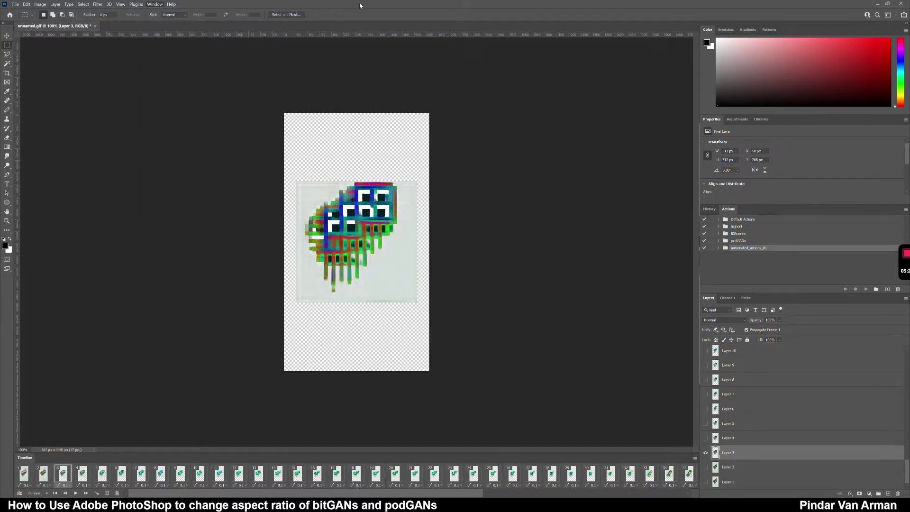
# Create an action set named podgan_macros and start recording a new action named make_podgan_tall in it
pyautogui.click(876, 289)
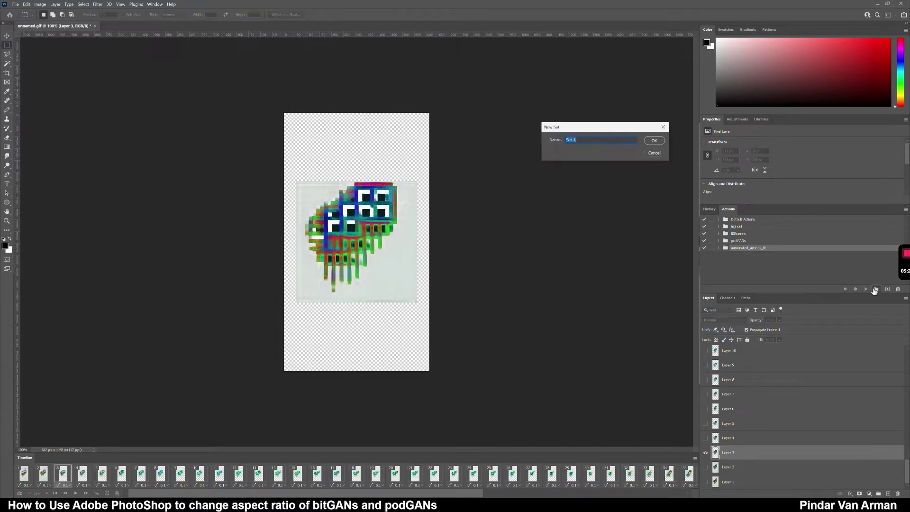
pyautogui.write('podgan_macros')
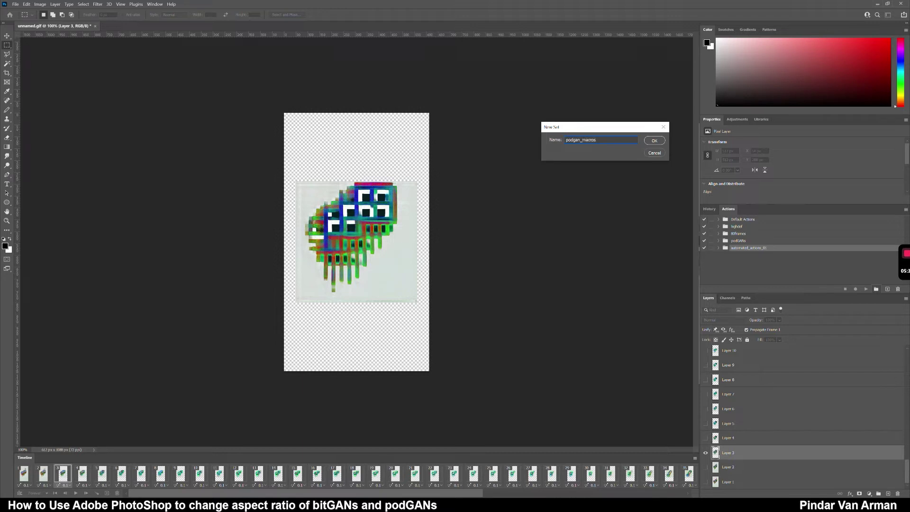
pyautogui.click(658, 143)
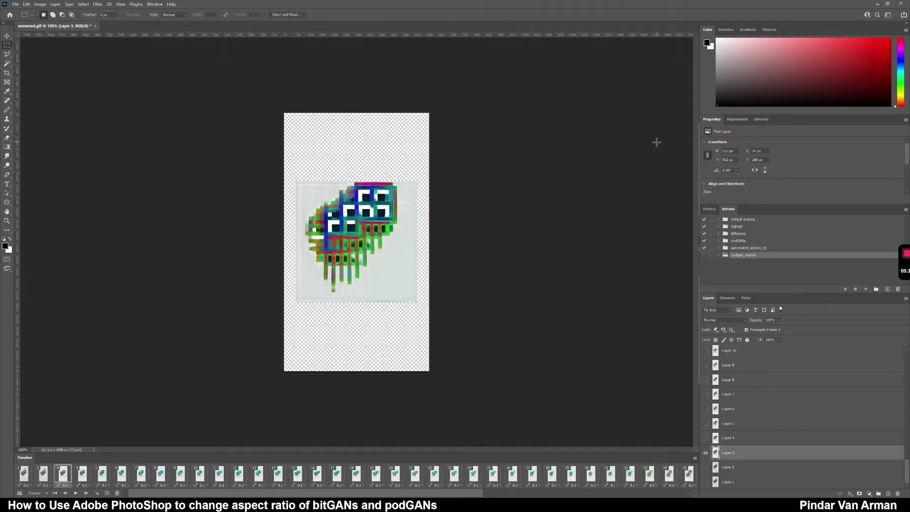
pyautogui.click(888, 289)
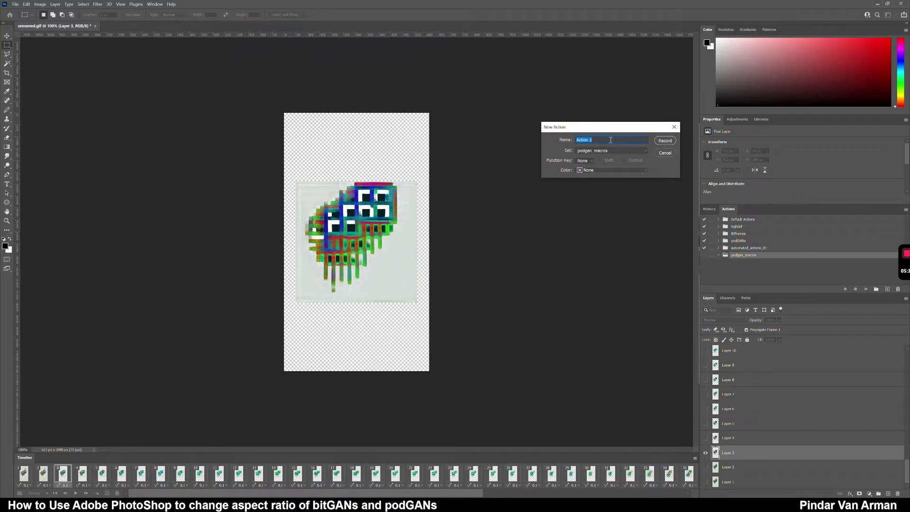
pyautogui.write('make_podgan_tall')
pyautogui.click(664, 141)
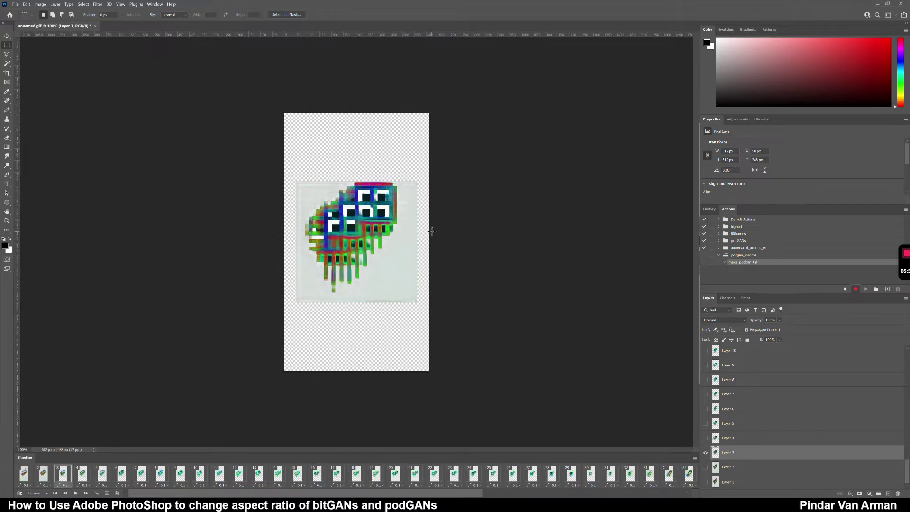
# Select the transparent area around the artwork on Layer 3 with the Magic Wand and fill it with Content-Aware Fill, output to a new layer
pyautogui.click(7, 65)
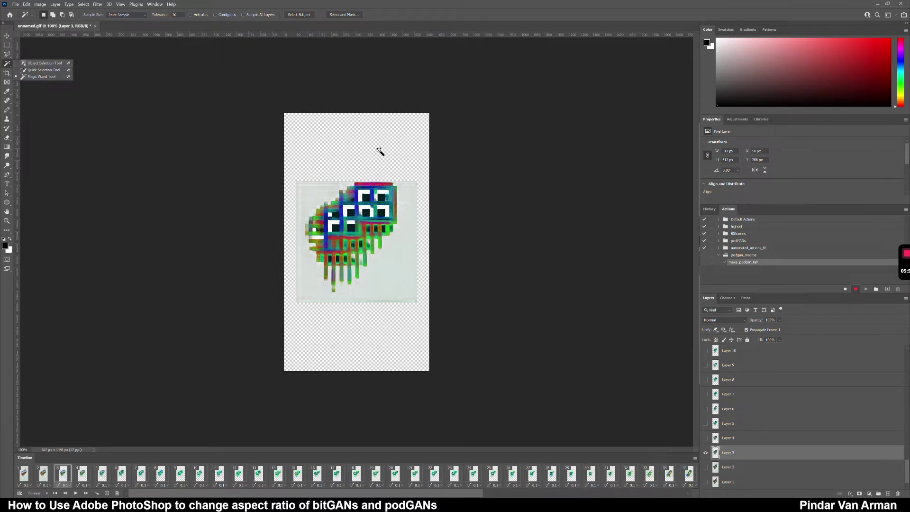
pyautogui.click(346, 138)
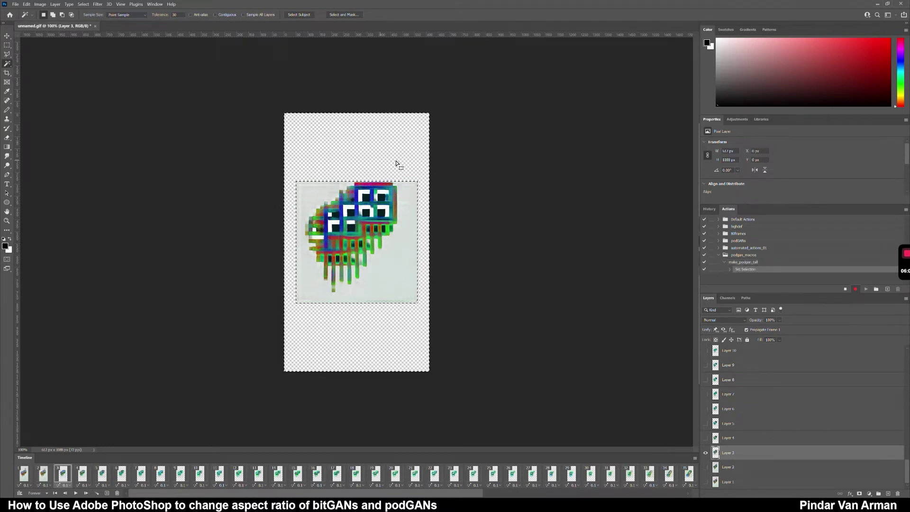
pyautogui.click(27, 4)
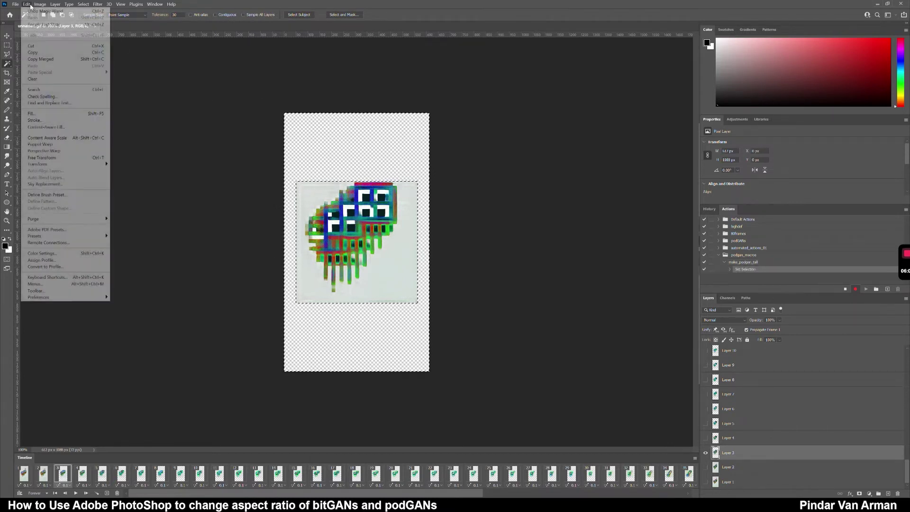
pyautogui.click(55, 128)
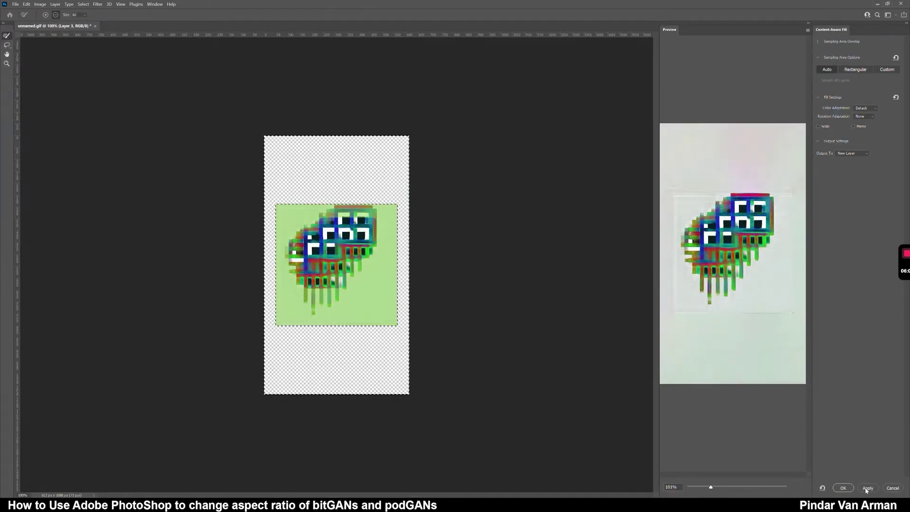
pyautogui.click(843, 488)
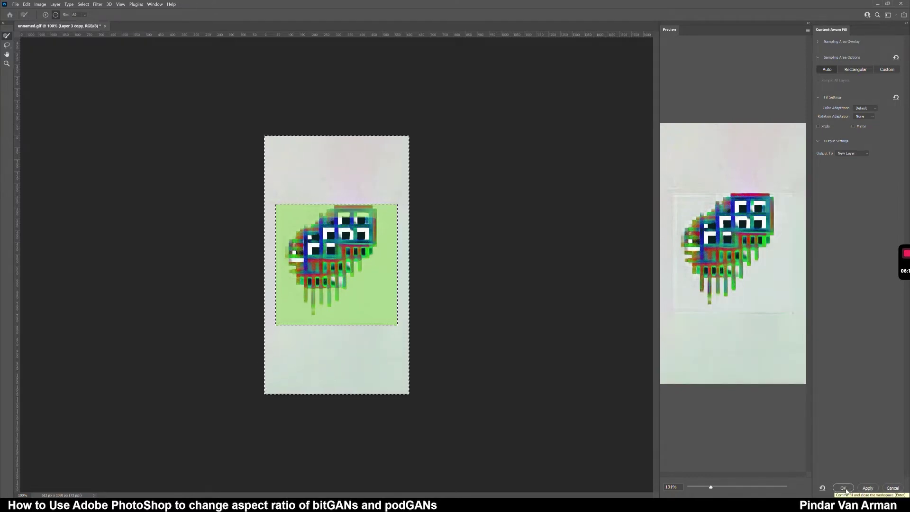
pyautogui.click(845, 489)
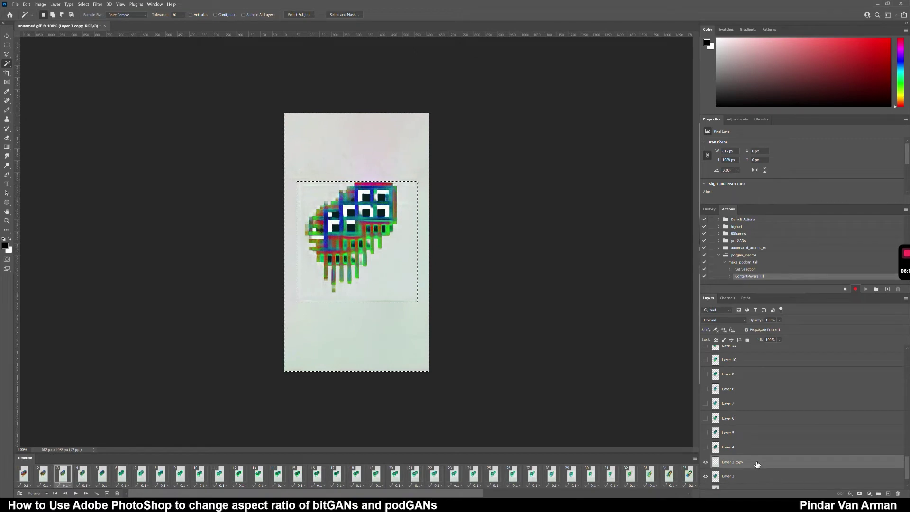
# Merge the new fill layer down into Layer 3
pyautogui.scroll(-1, 797, 455)
pyautogui.rightClick(755, 438)
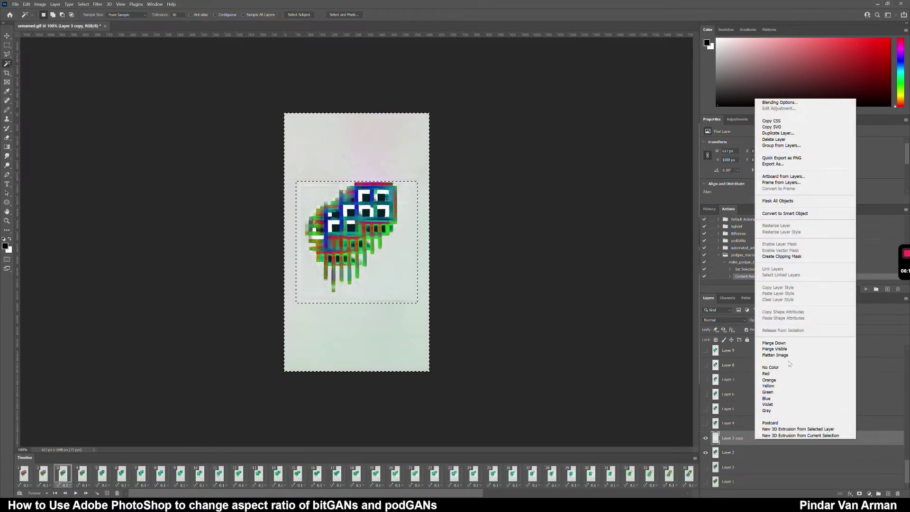
pyautogui.click(774, 343)
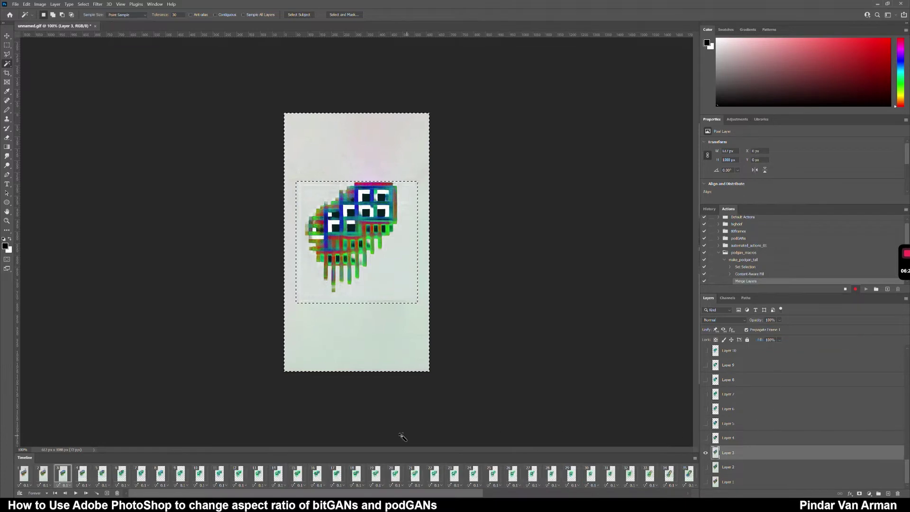
# Clear the selection on the canvas and stop recording the make_podgan_tall action
pyautogui.click(7, 45)
pyautogui.click(340, 163)
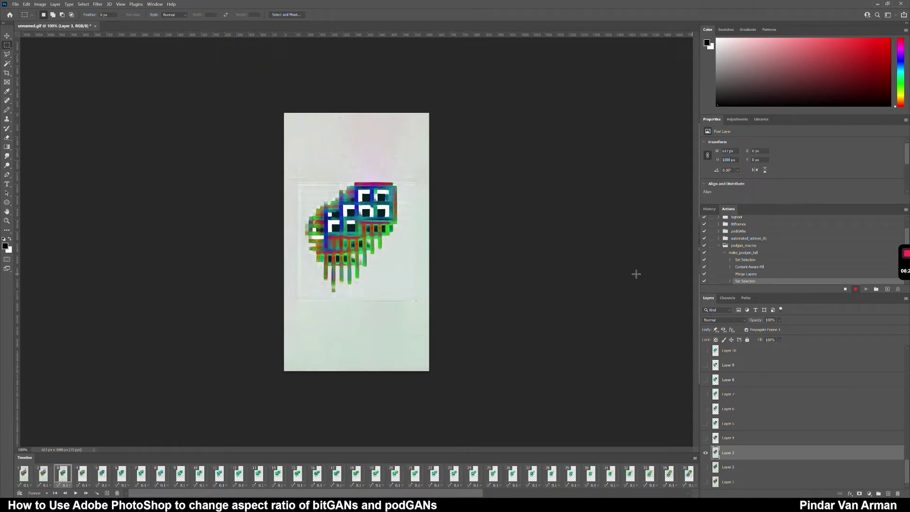
pyautogui.click(847, 289)
# Go to frame 4, select Layer 4 and run the make_podgan_tall action on it
pyautogui.click(83, 472)
pyautogui.click(741, 438)
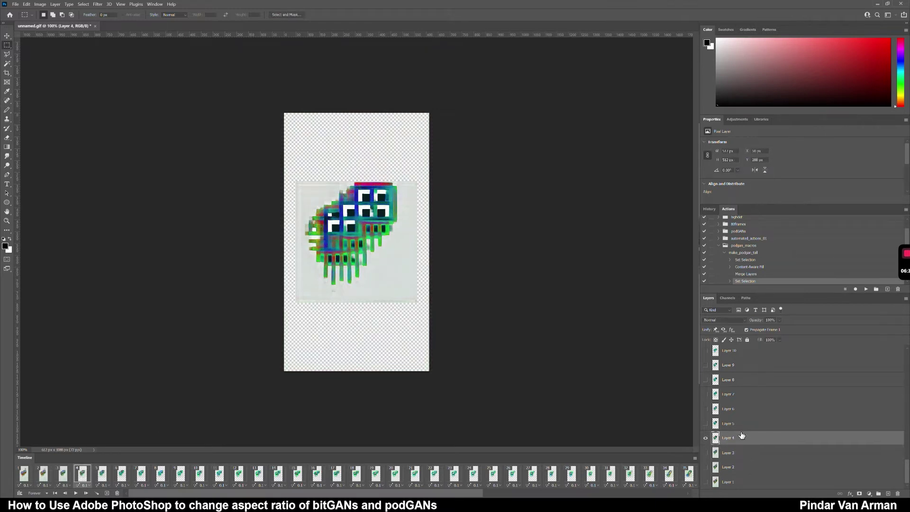
pyautogui.click(766, 255)
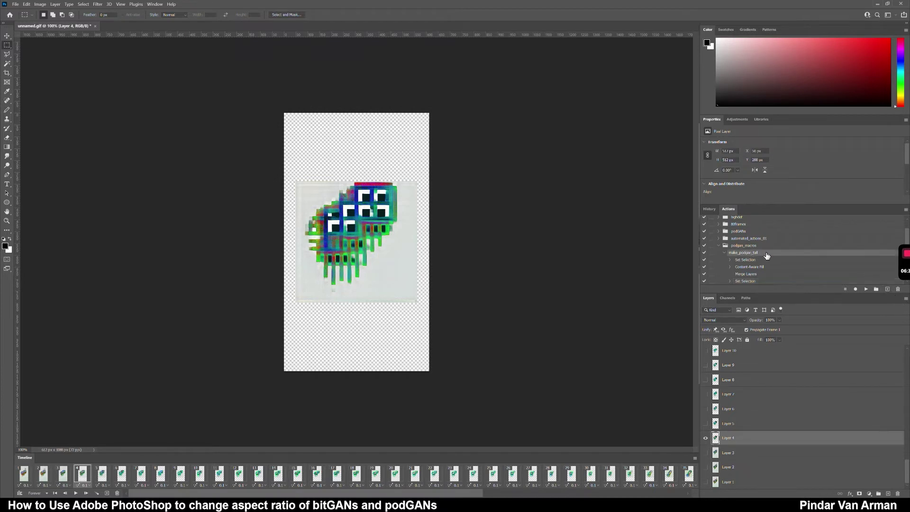
pyautogui.click(867, 289)
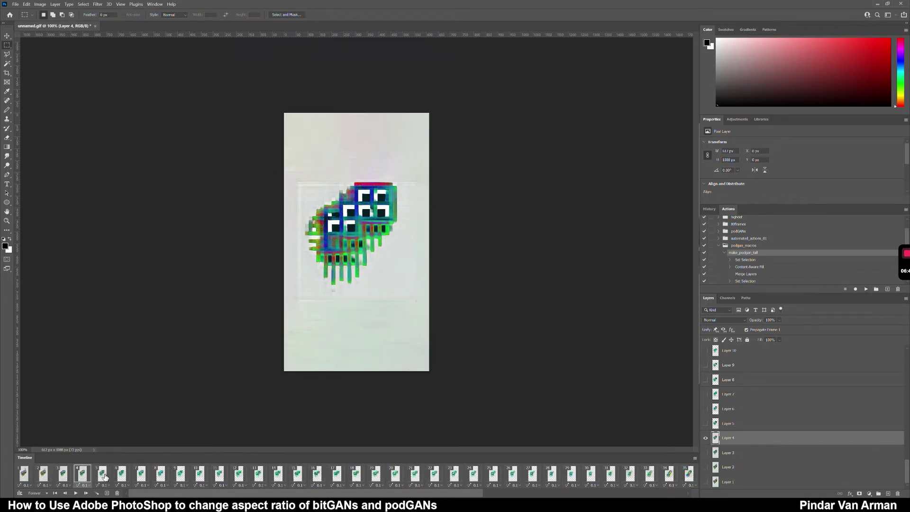
# Go to frame 5, select Layer 5 and run the make_podgan_tall action on it
pyautogui.click(103, 475)
pyautogui.click(770, 423)
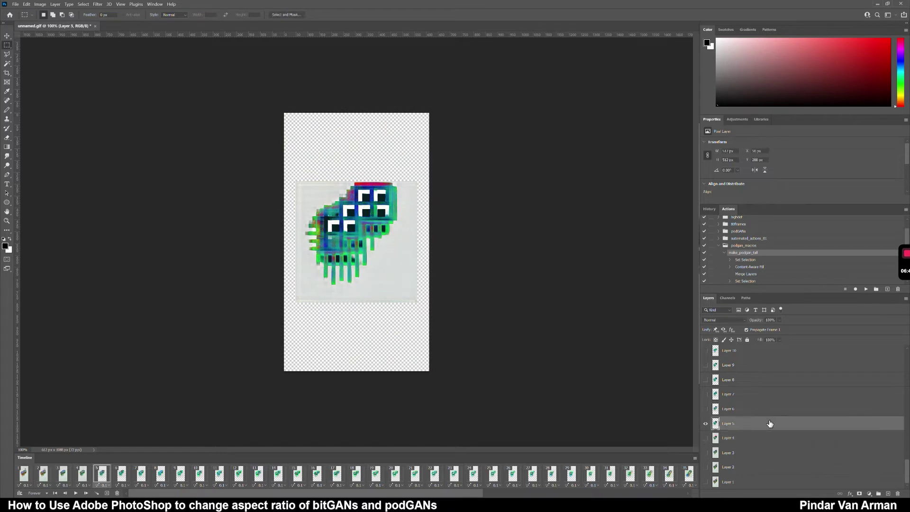
pyautogui.click(867, 289)
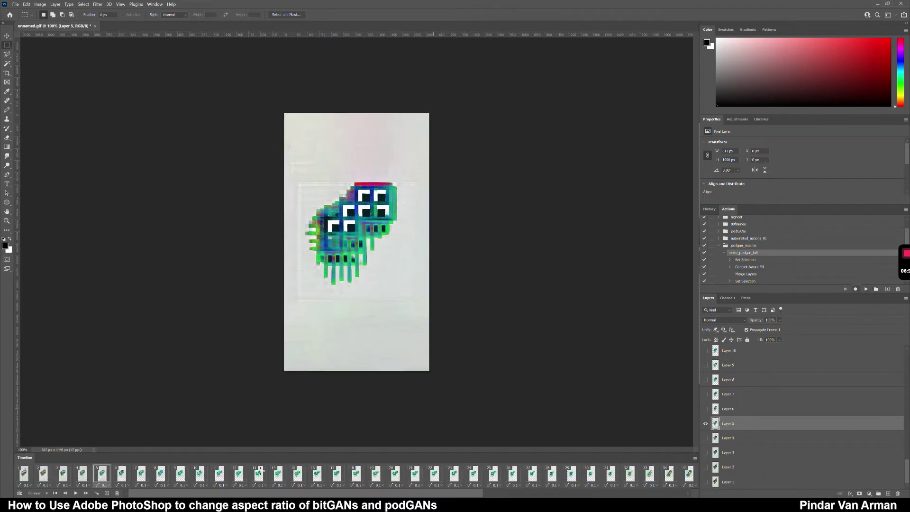
# Go to frame 6, select Layer 6 and run the make_podgan_tall action on it
pyautogui.click(122, 474)
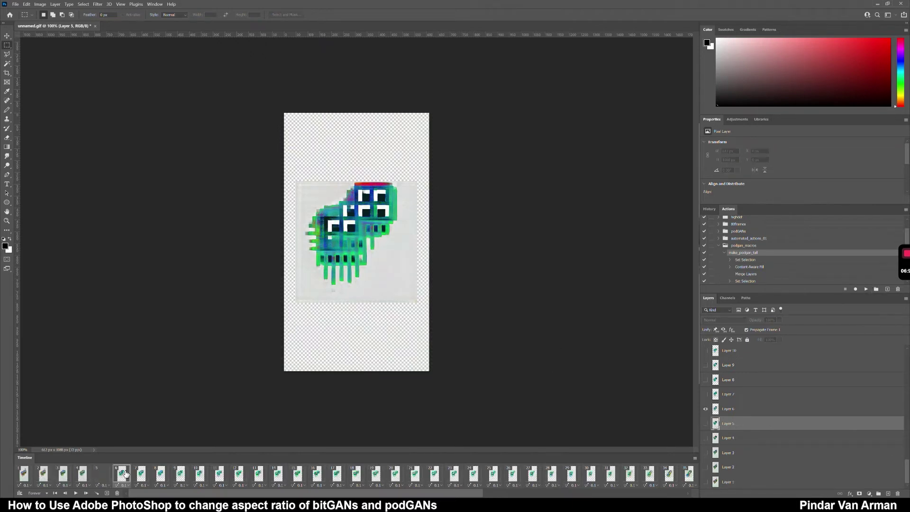
pyautogui.click(736, 413)
pyautogui.click(865, 290)
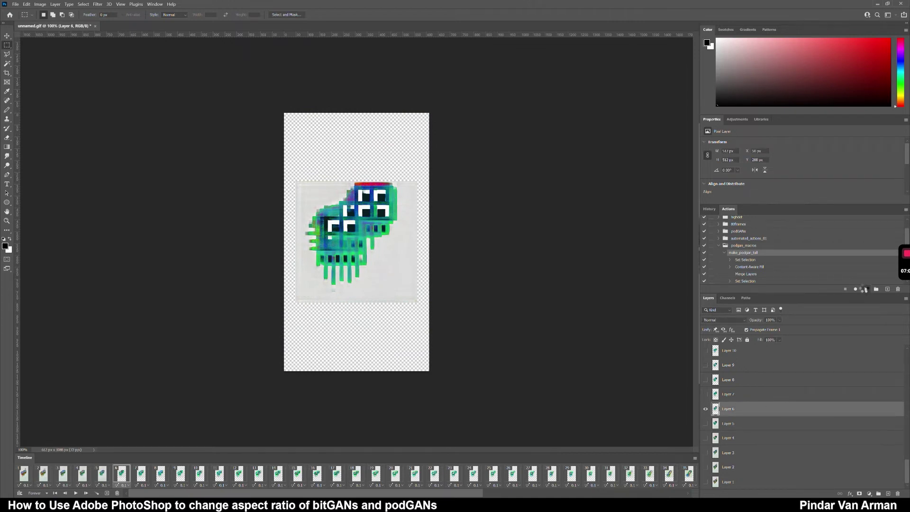
# Assign the function key F4 to the make_podgan_tall action, accepting that it replaces the Paste shortcut
pyautogui.doubleClick(740, 254)
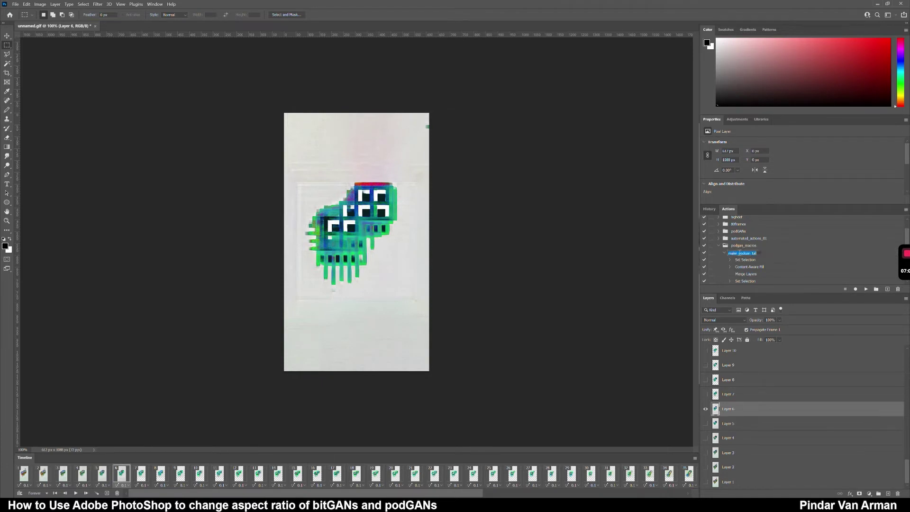
pyautogui.doubleClick(808, 257)
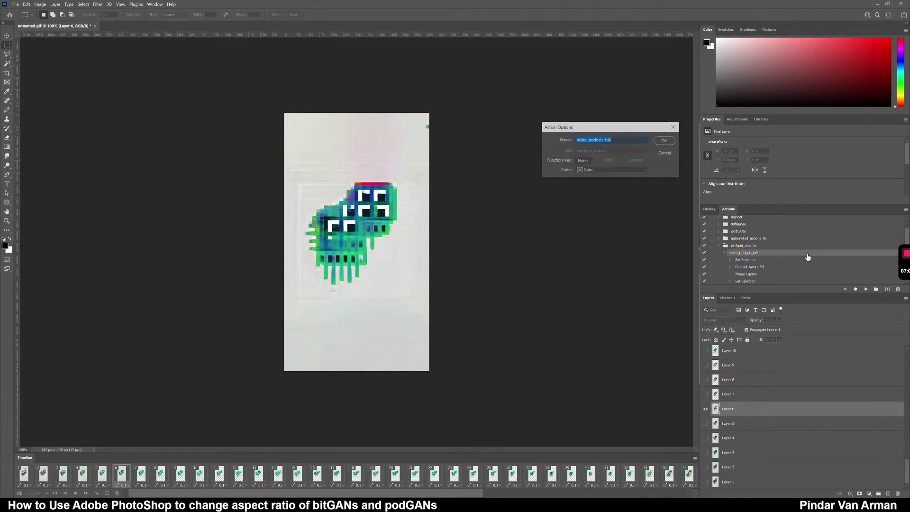
pyautogui.click(588, 161)
pyautogui.click(584, 192)
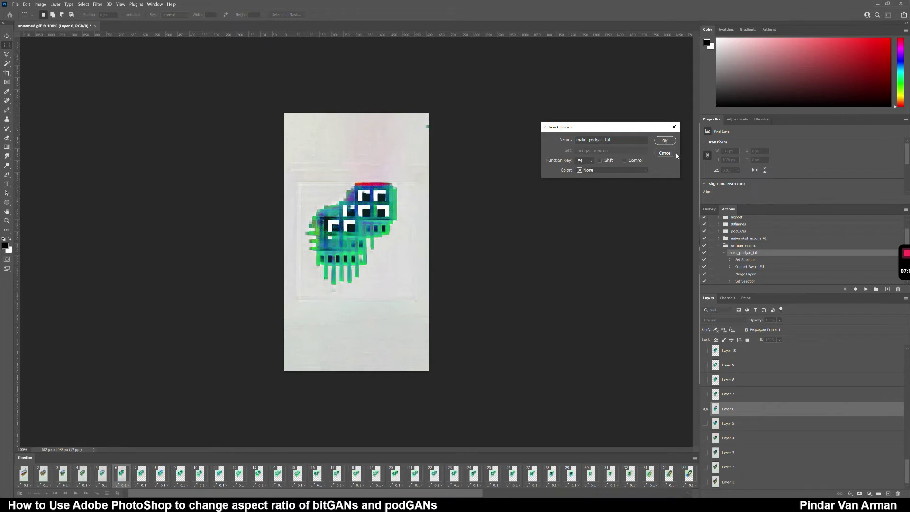
pyautogui.click(665, 142)
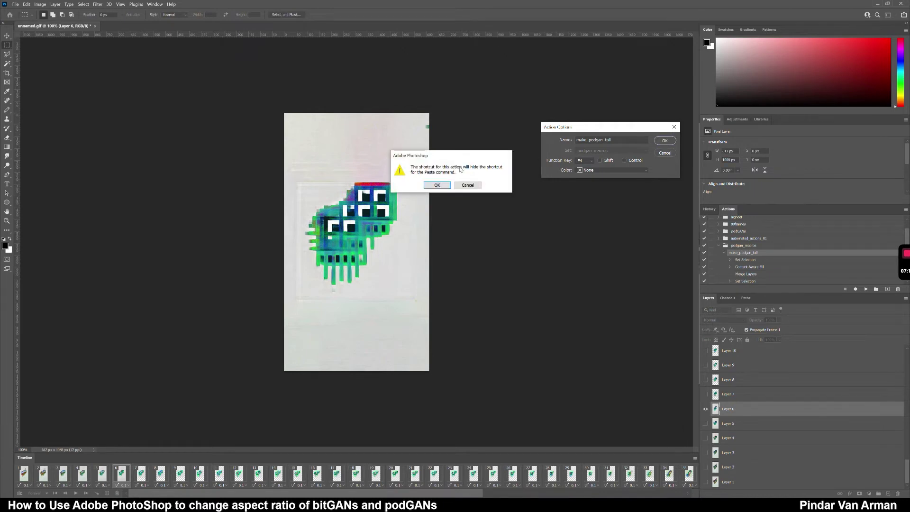
pyautogui.click(437, 185)
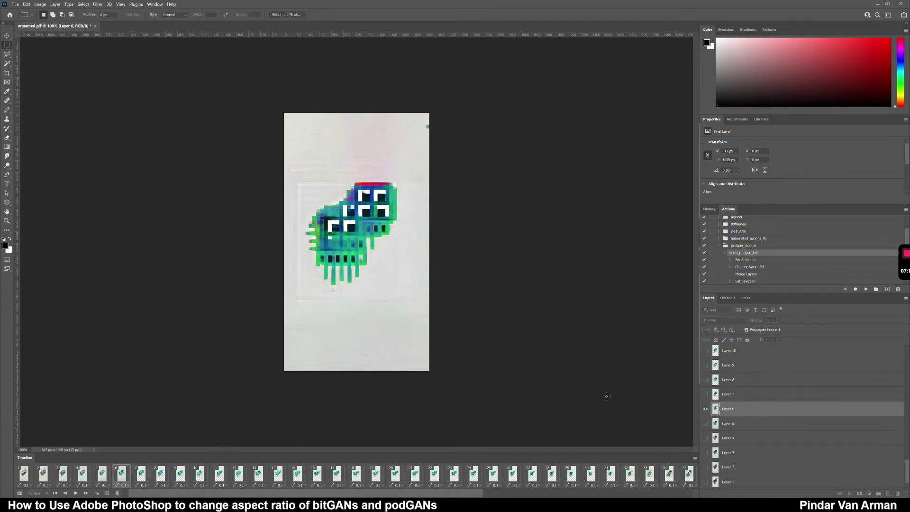
# Run the make_podgan_tall action with its assigned shortcut on Layer 7 in frame 7 and on Layer 8 in frame 8
pyautogui.click(147, 481)
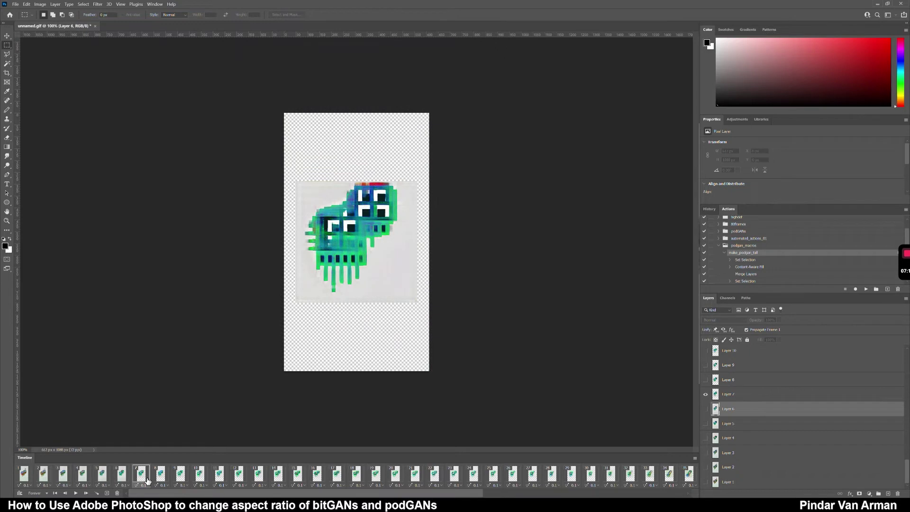
pyautogui.click(774, 401)
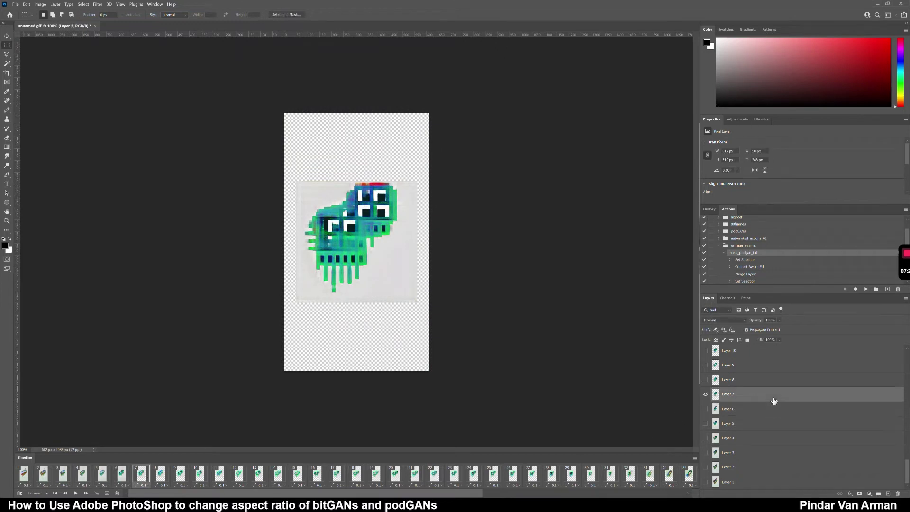
pyautogui.press('F2')
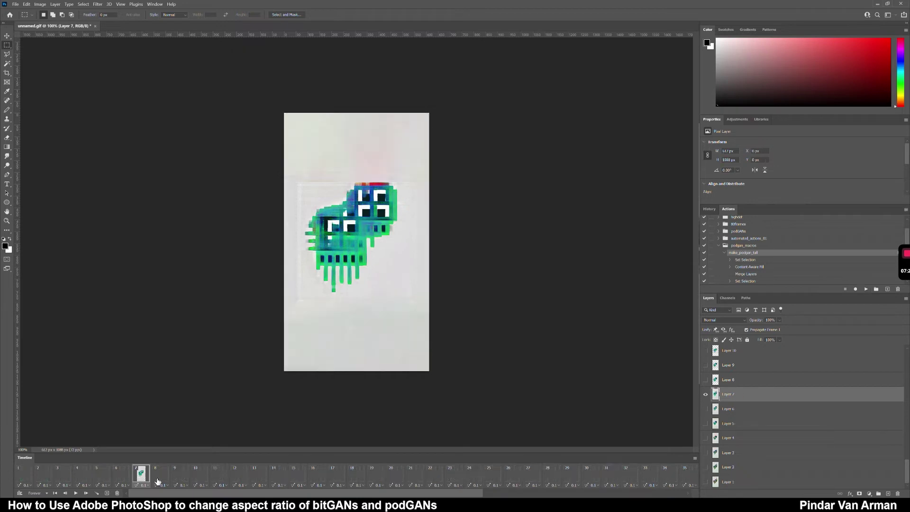
pyautogui.click(728, 384)
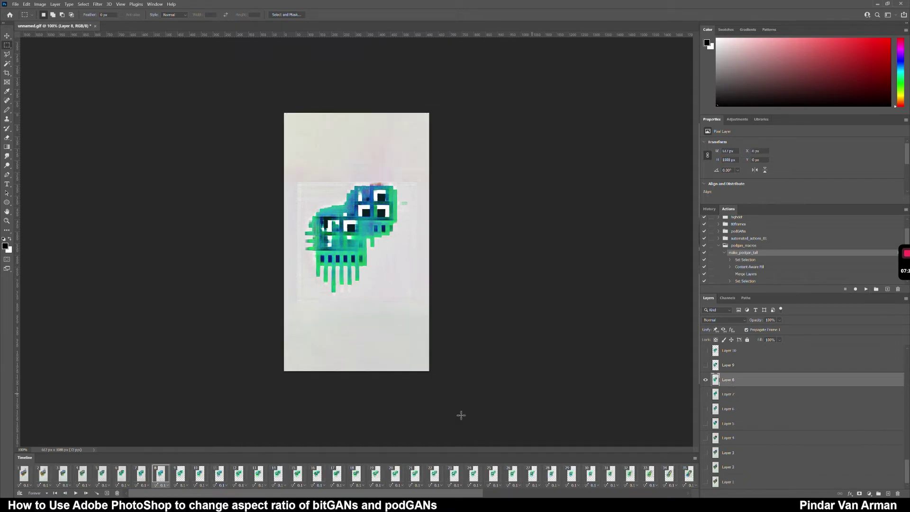
# Run the make_podgan_tall action on Layer 9 in frame 9 and on Layer 10 in frame 10
pyautogui.click(172, 480)
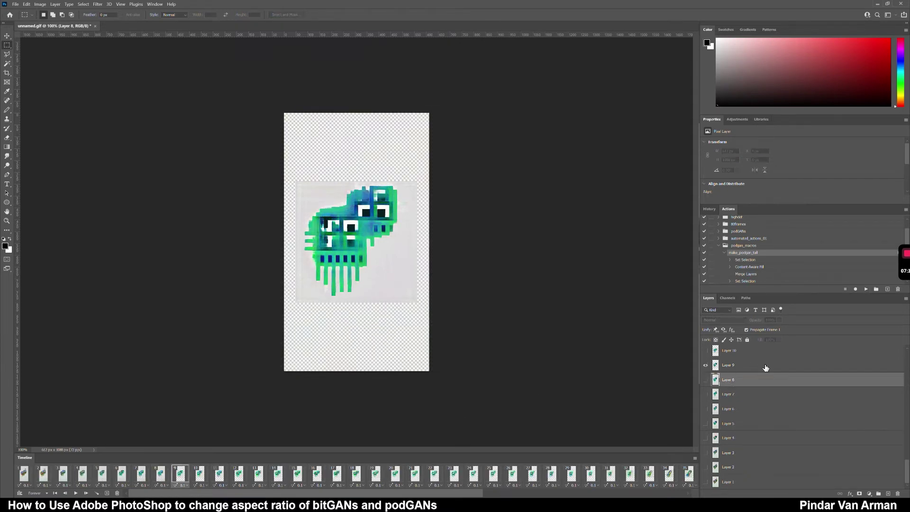
pyautogui.click(764, 366)
pyautogui.press('F2')
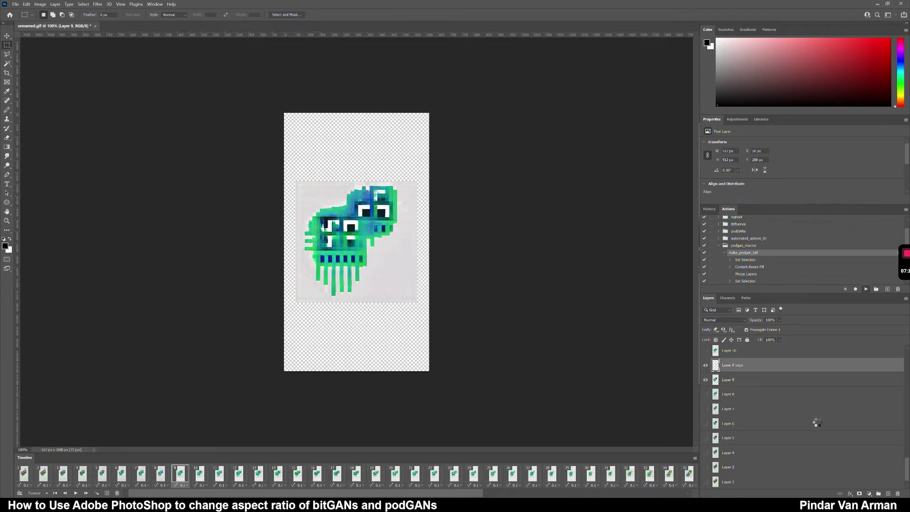
pyautogui.scroll(3, 818, 427)
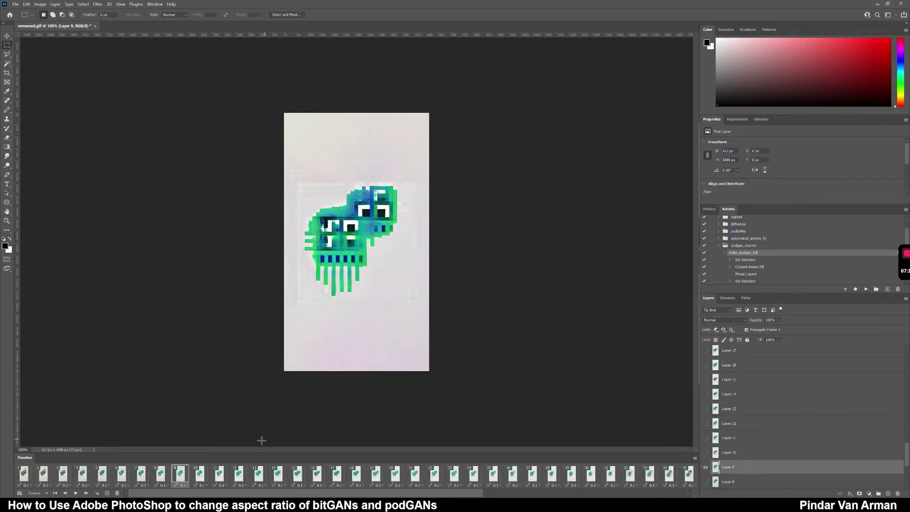
pyautogui.click(200, 476)
pyautogui.click(757, 453)
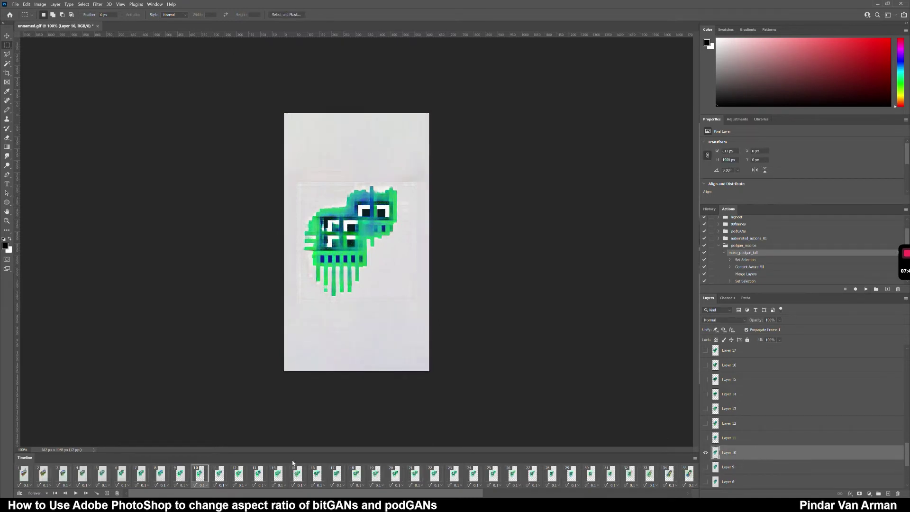
# Run the make_podgan_tall action on Layer 11 in frame 11 and on Layer 12 in frame 12
pyautogui.click(220, 475)
pyautogui.click(793, 443)
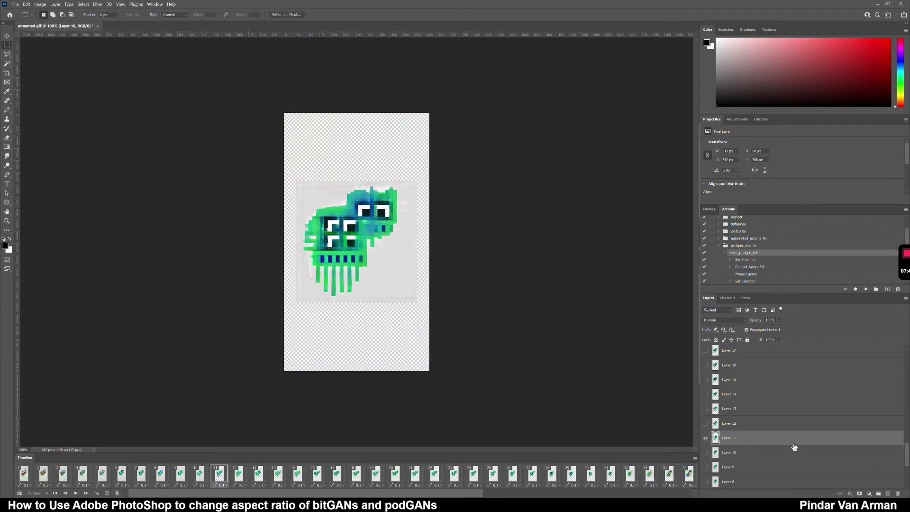
pyautogui.press('F2')
pyautogui.click(239, 474)
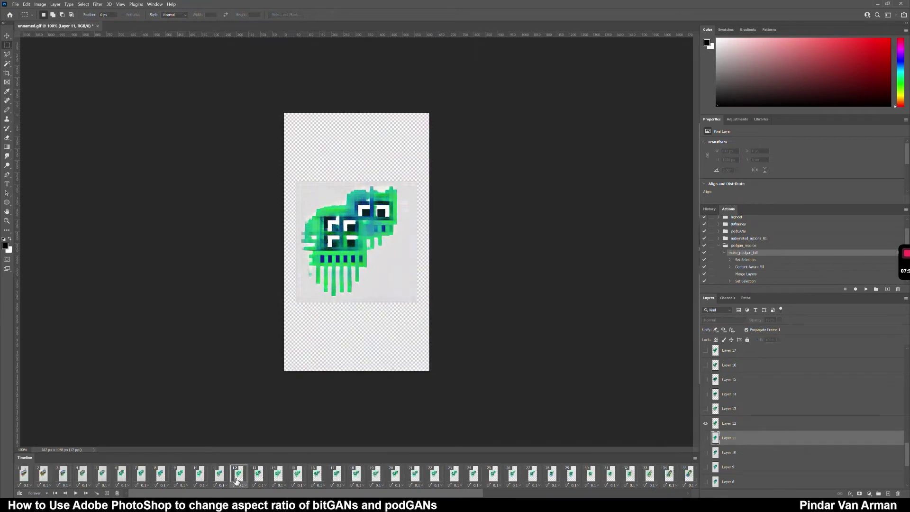
pyautogui.click(755, 428)
pyautogui.press('F2')
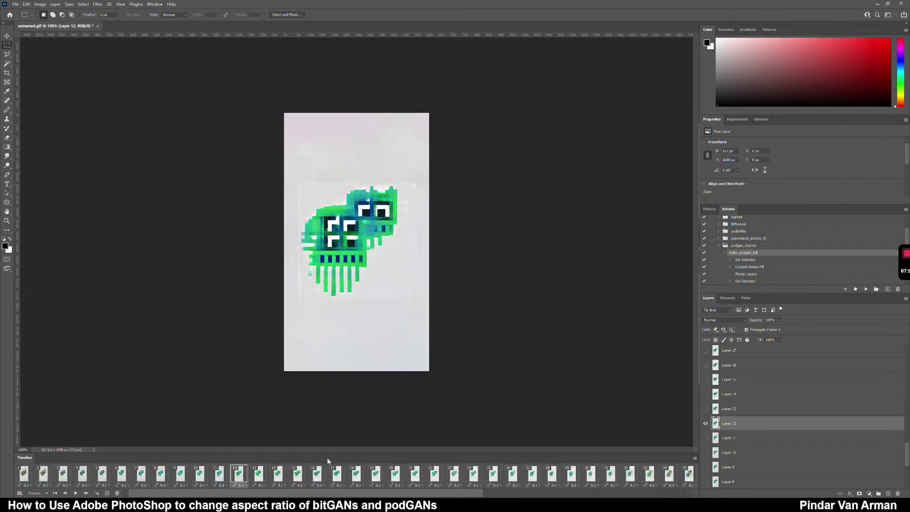
# Run the make_podgan_tall action on Layer 13 in frame 13 and on Layer 14 in frame 14
pyautogui.click(267, 477)
pyautogui.click(750, 410)
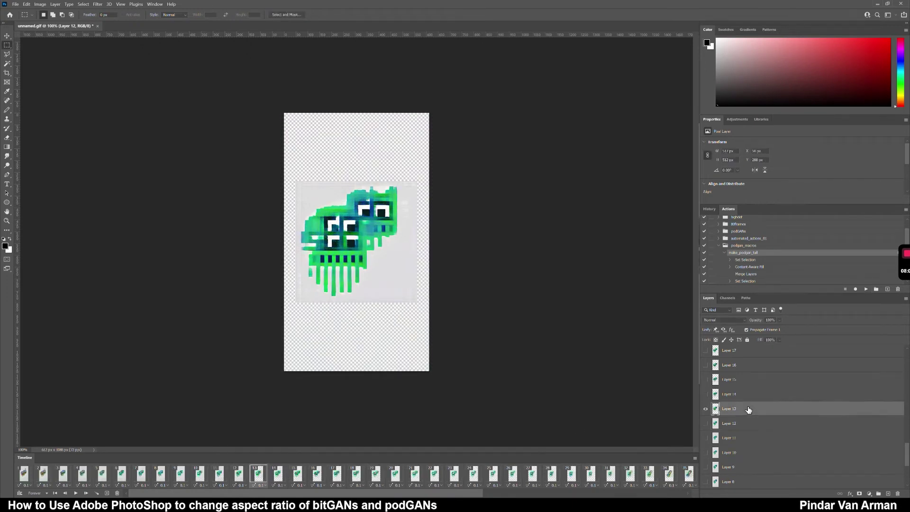
pyautogui.press('F2')
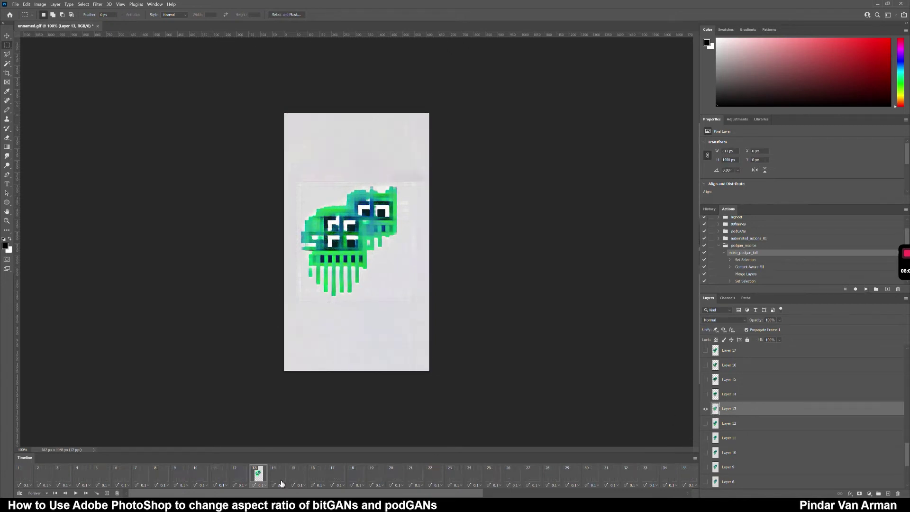
pyautogui.click(281, 478)
pyautogui.click(754, 401)
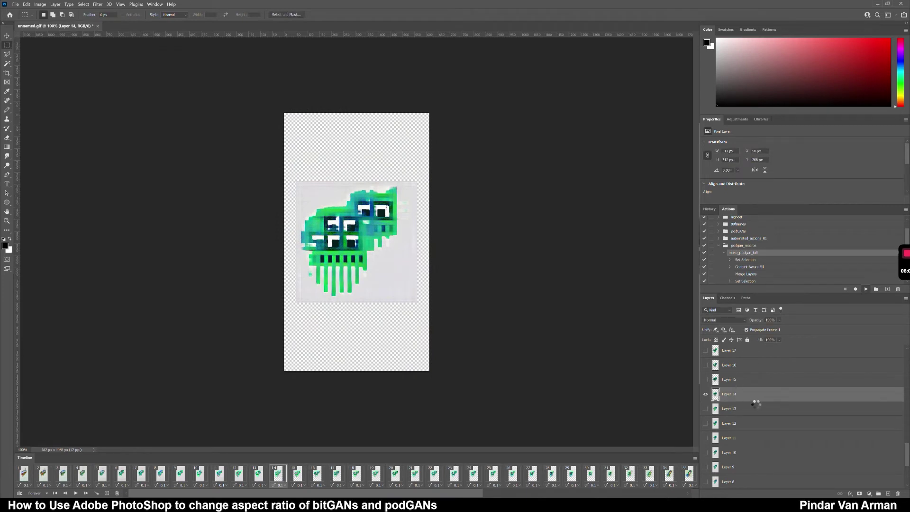
# Run the make_podgan_tall action on Layer 15 in frame 15 and on Layer 16 in frame 16
pyautogui.click(299, 473)
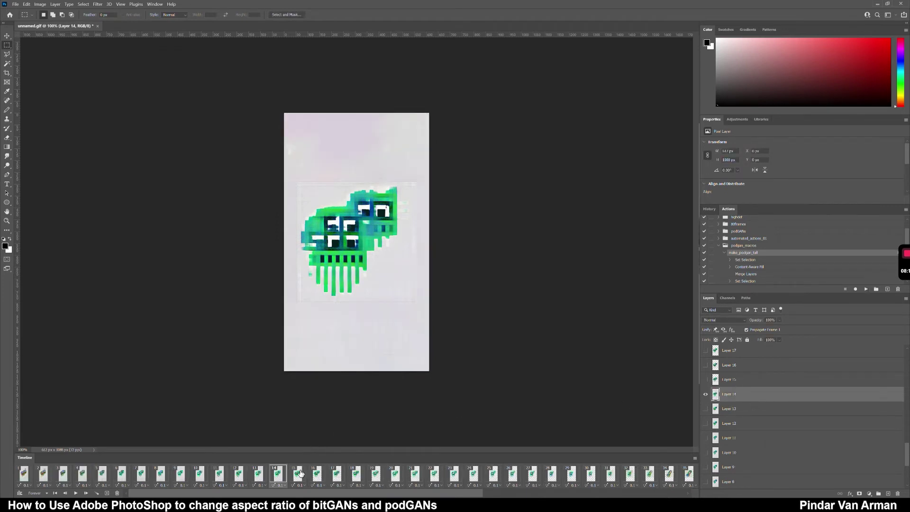
pyautogui.click(770, 382)
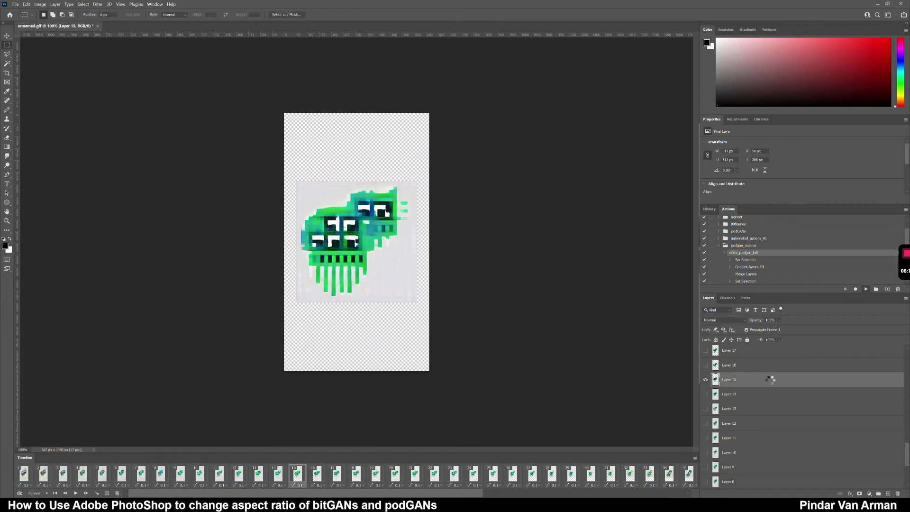
pyautogui.click(317, 474)
pyautogui.click(764, 369)
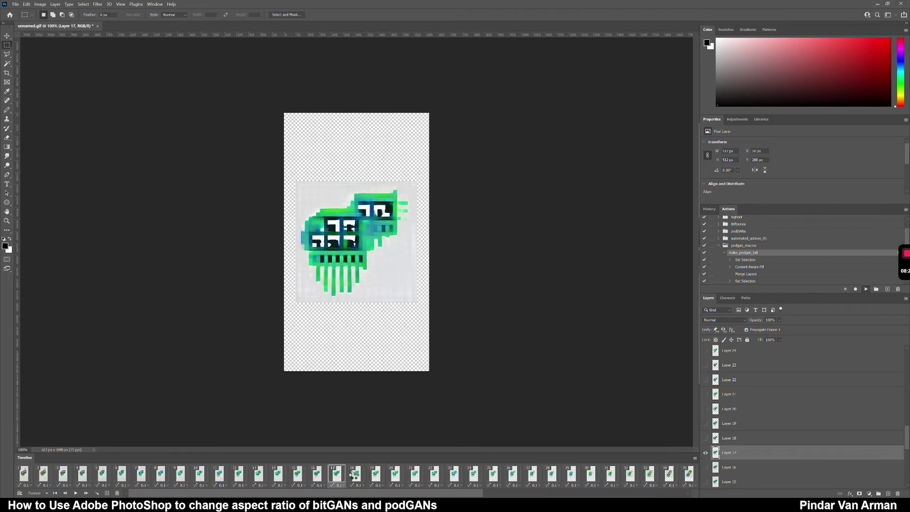
# Run the make_podgan_tall action on Layer 18 in frame 18 and Layer 19 in frame 19, and go to frame 20
pyautogui.click(355, 474)
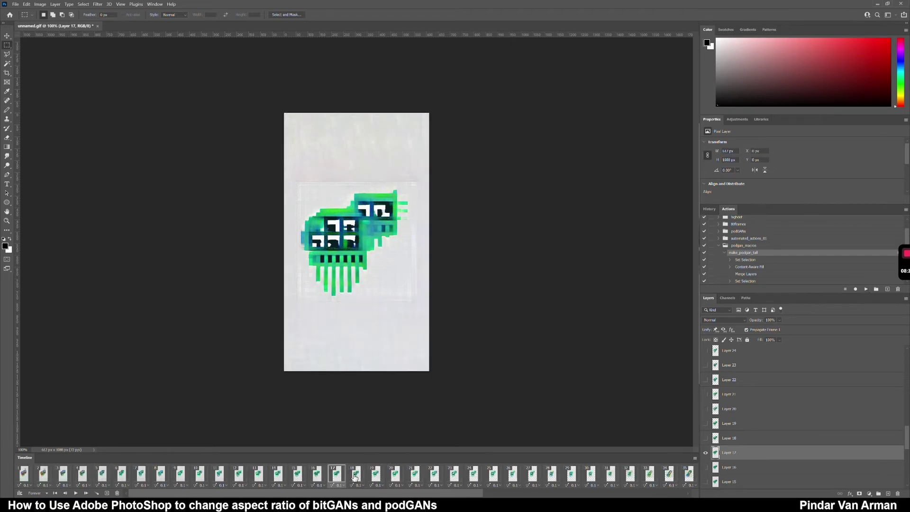
pyautogui.click(738, 439)
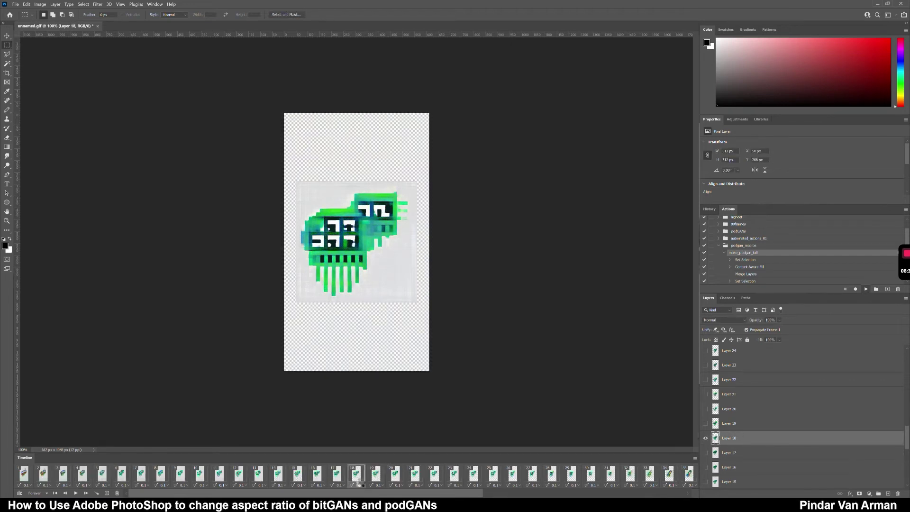
pyautogui.click(374, 474)
pyautogui.click(735, 429)
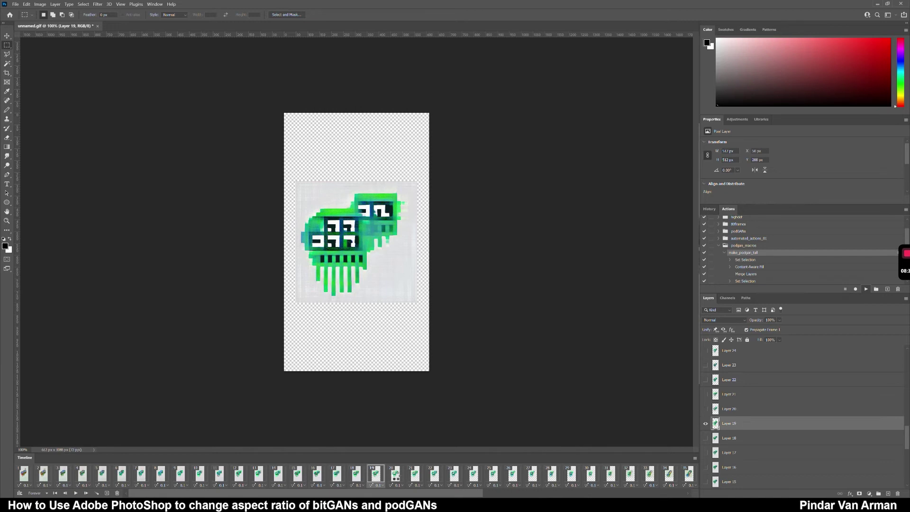
pyautogui.click(396, 476)
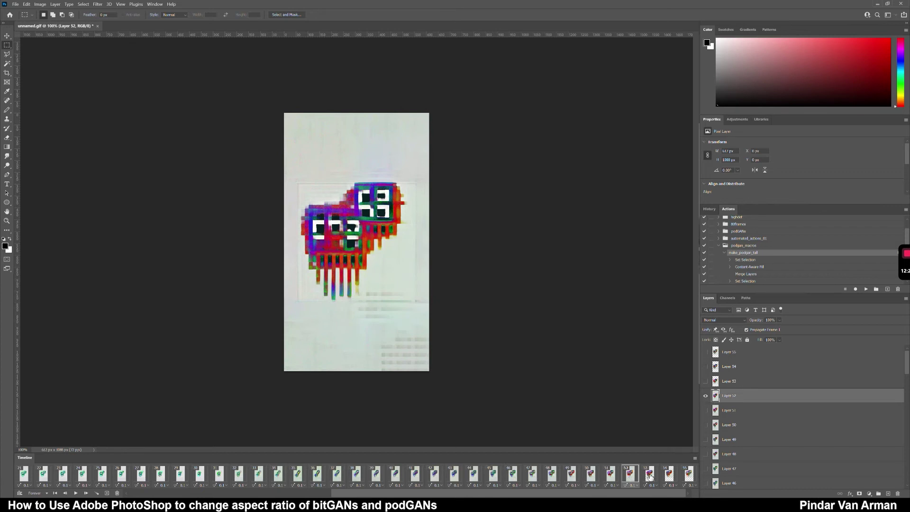
# Run the make_podgan_tall action on Layers 53, 54 and 55 in their matching frames 53, 54 and 55
pyautogui.click(651, 474)
pyautogui.click(740, 381)
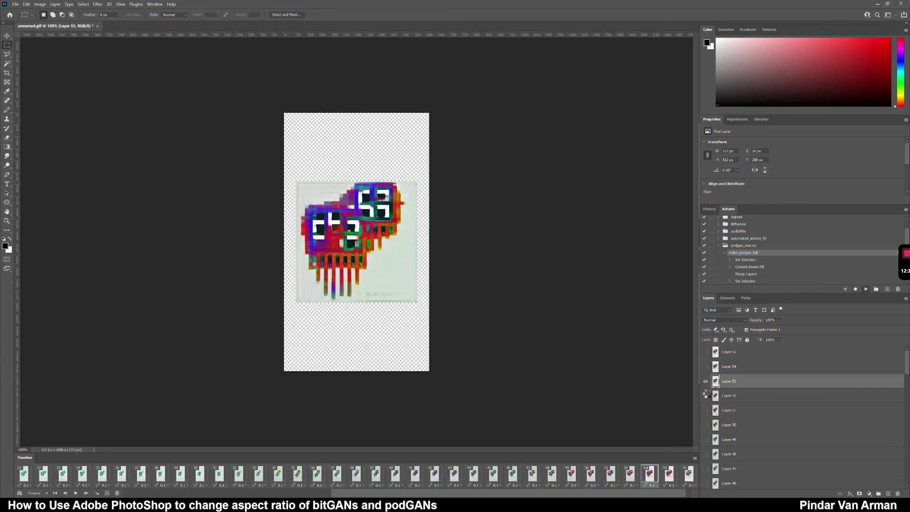
pyautogui.click(668, 474)
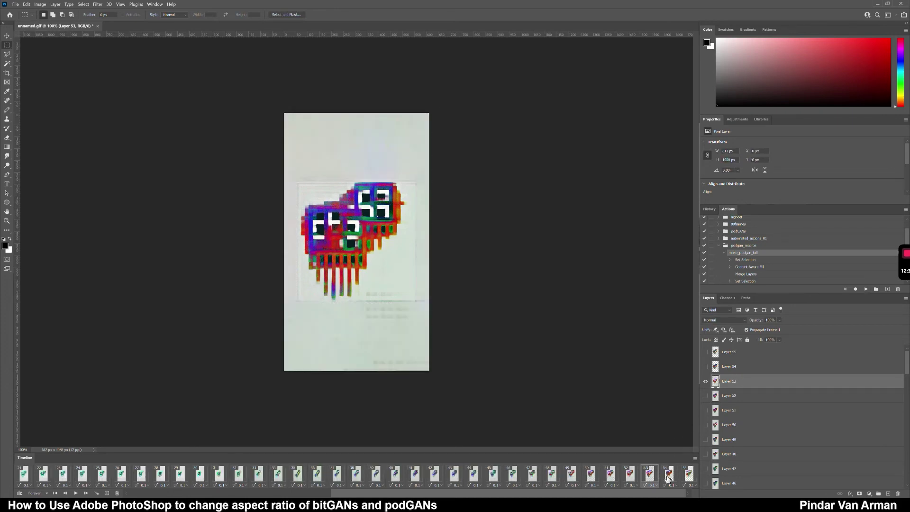
pyautogui.click(738, 369)
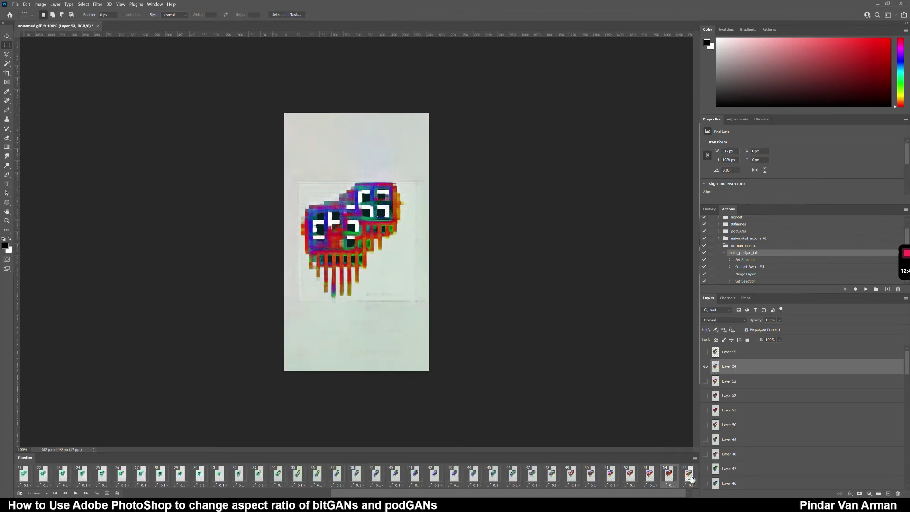
pyautogui.click(689, 474)
pyautogui.click(749, 357)
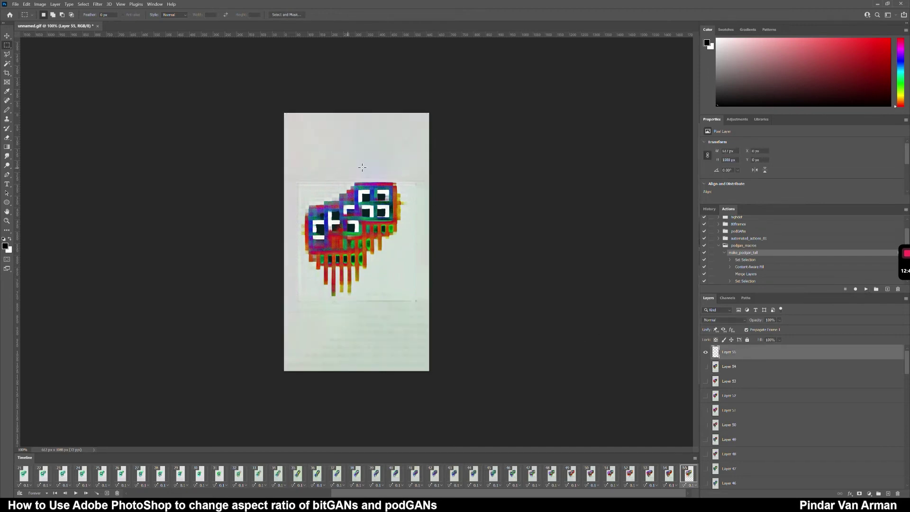
# Play the animation to check the filled frames, stop it and return to frame 1
pyautogui.click(75, 493)
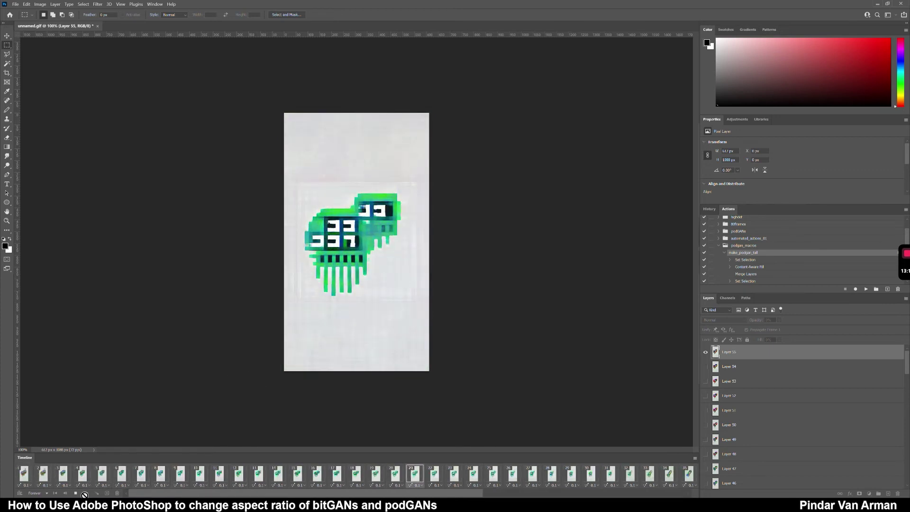
pyautogui.click(76, 493)
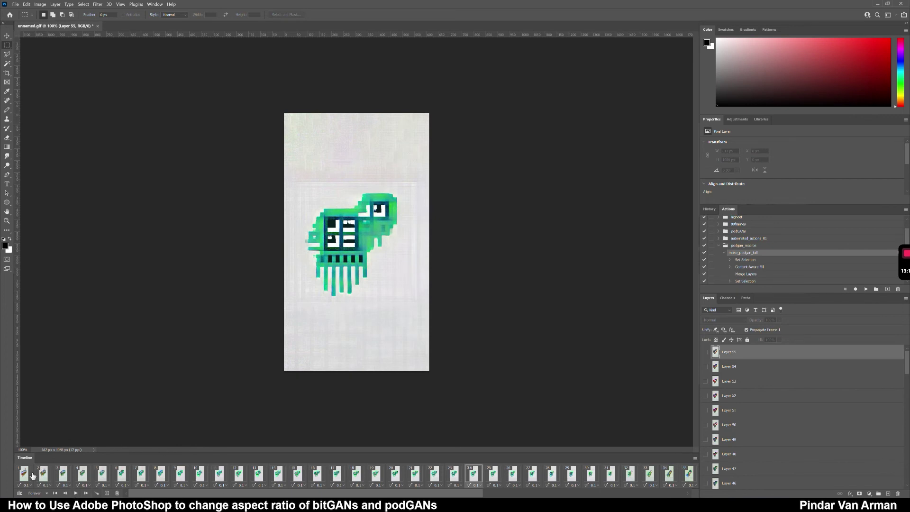
pyautogui.click(32, 476)
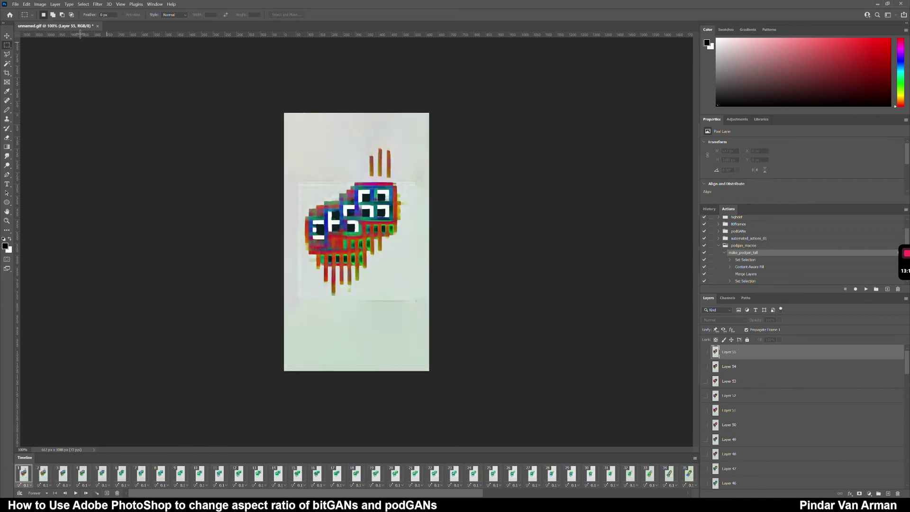
# Open the Save for Web (Legacy) export of the GIF and play its animation preview at 100% zoom
pyautogui.click(19, 5)
pyautogui.moveTo(28, 113)
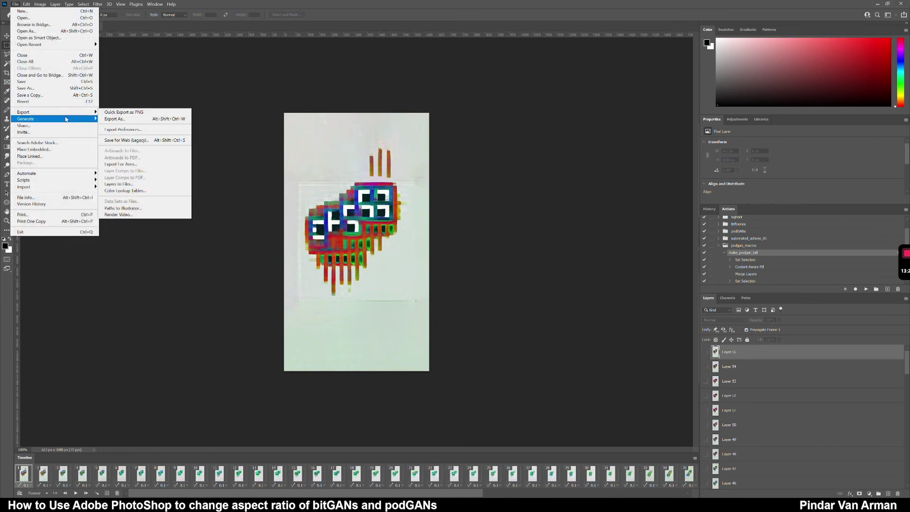
pyautogui.click(120, 141)
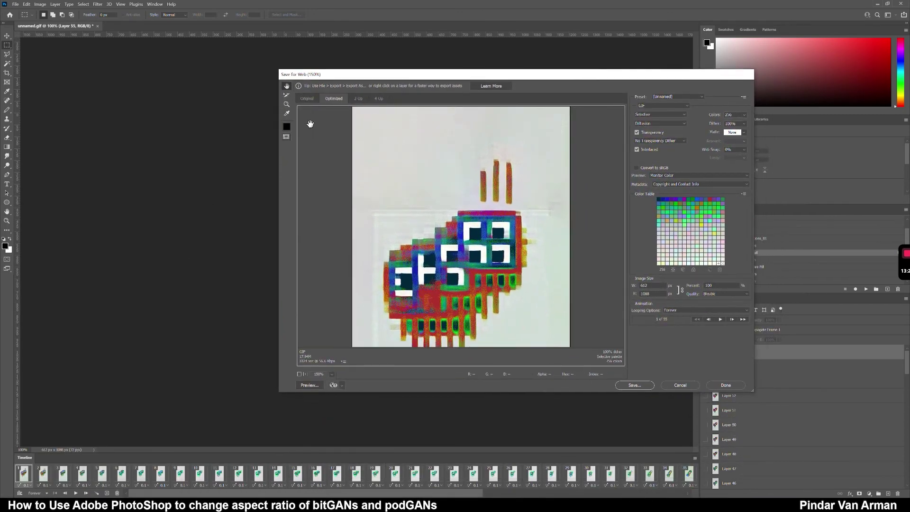
pyautogui.rightClick(419, 100)
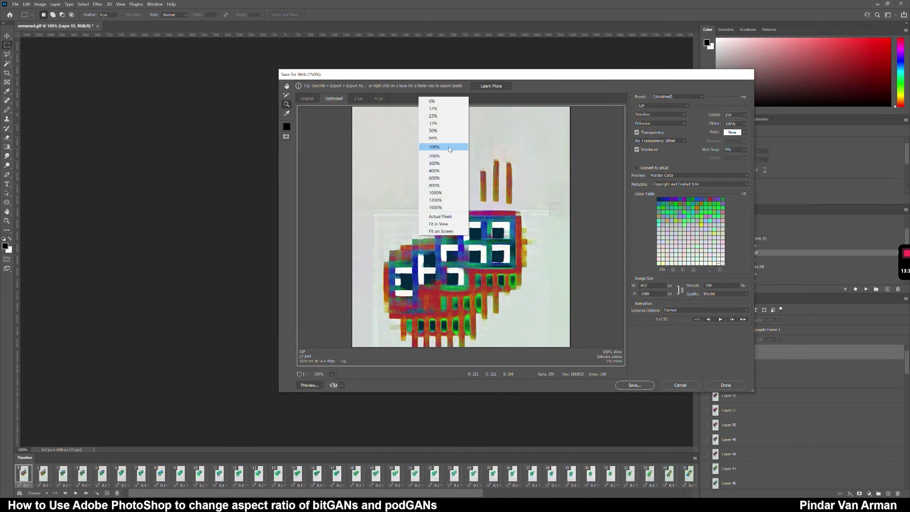
pyautogui.click(444, 151)
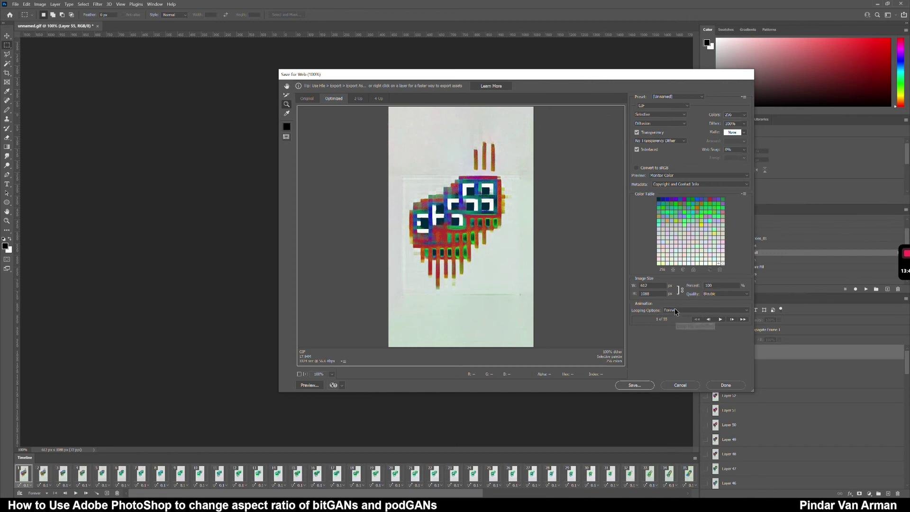
pyautogui.click(720, 319)
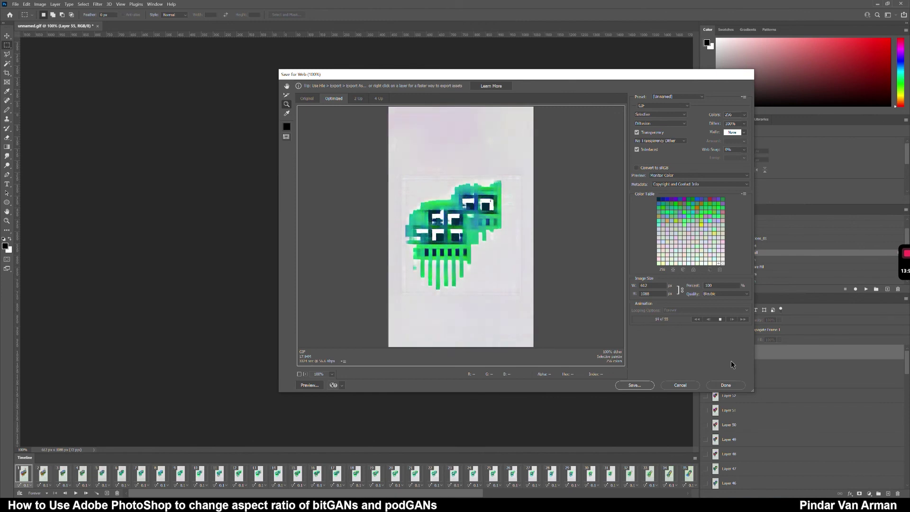
# Save the optimized animation in the bitGANs folder as podgans_tall.gif
pyautogui.click(653, 385)
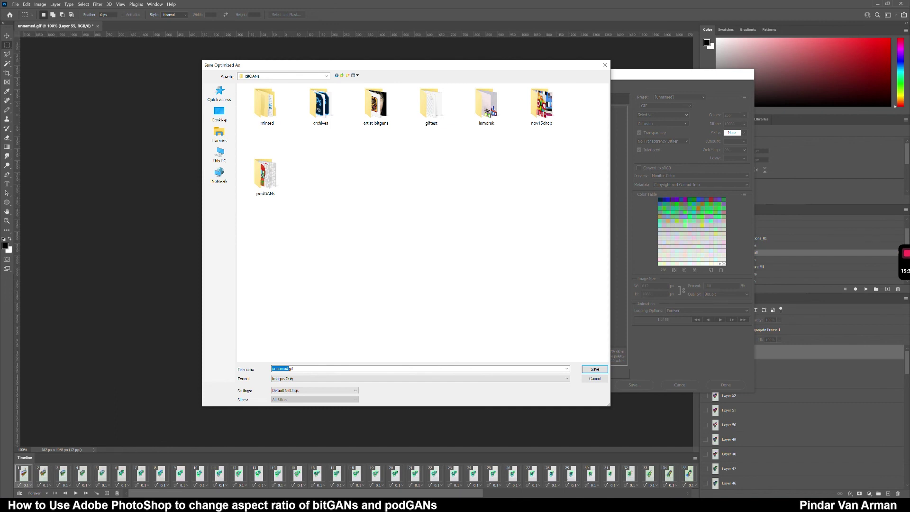
pyautogui.write('p')
pyautogui.press('BackSpace')
pyautogui.press('Delete')
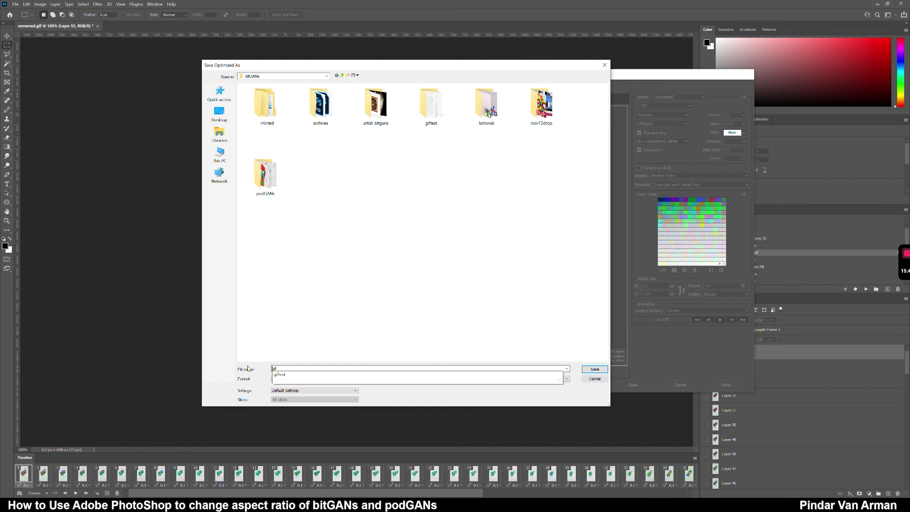
pyautogui.write('podgans_tall')
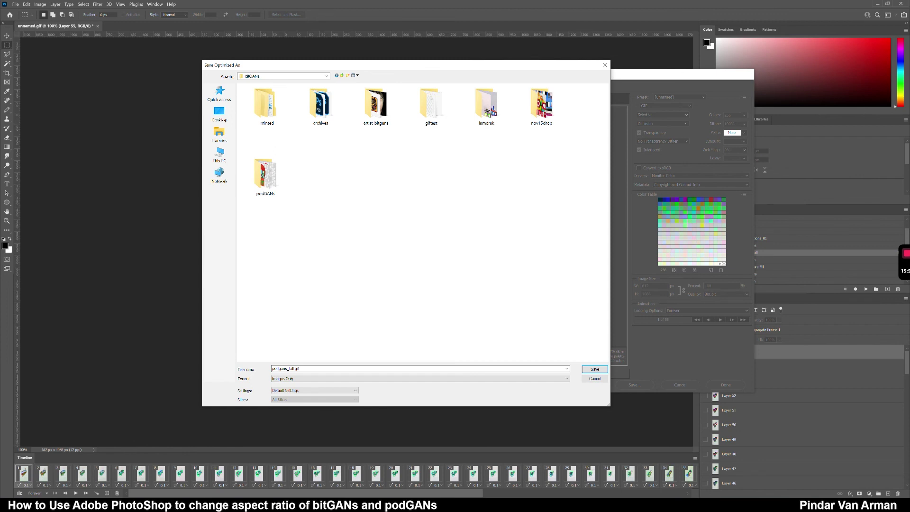
pyautogui.press('Return')
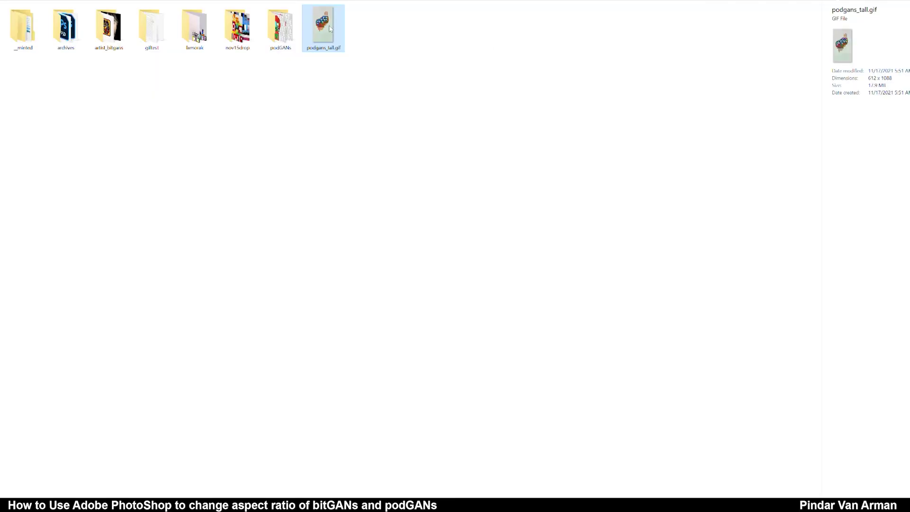
# Open podgans_tall.gif from its folder in Photos and reposition the viewer so the whole animation can be examined
pyautogui.doubleClick(331, 29)
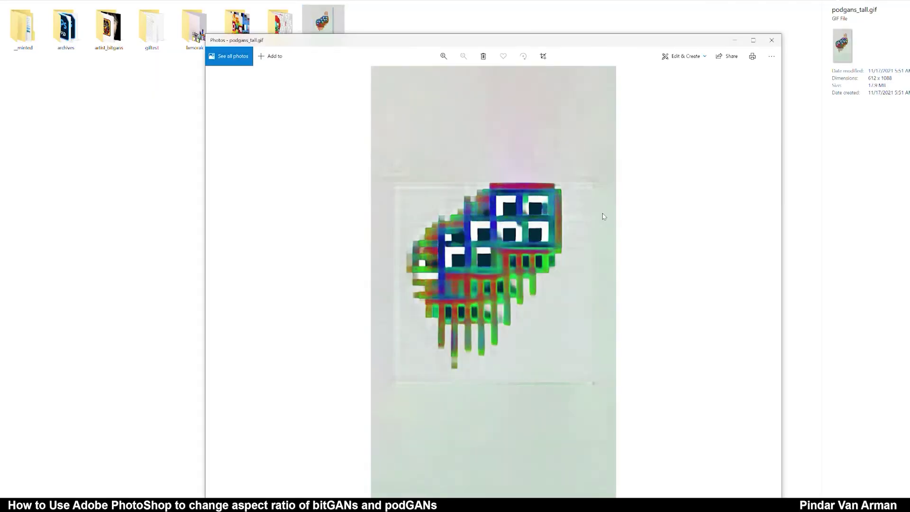
pyautogui.moveTo(624, 37); pyautogui.dragTo(685, 10)
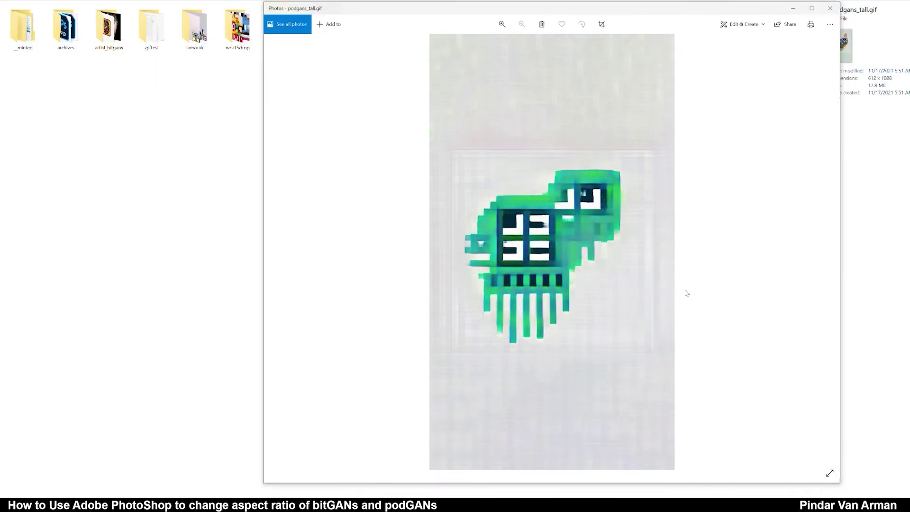